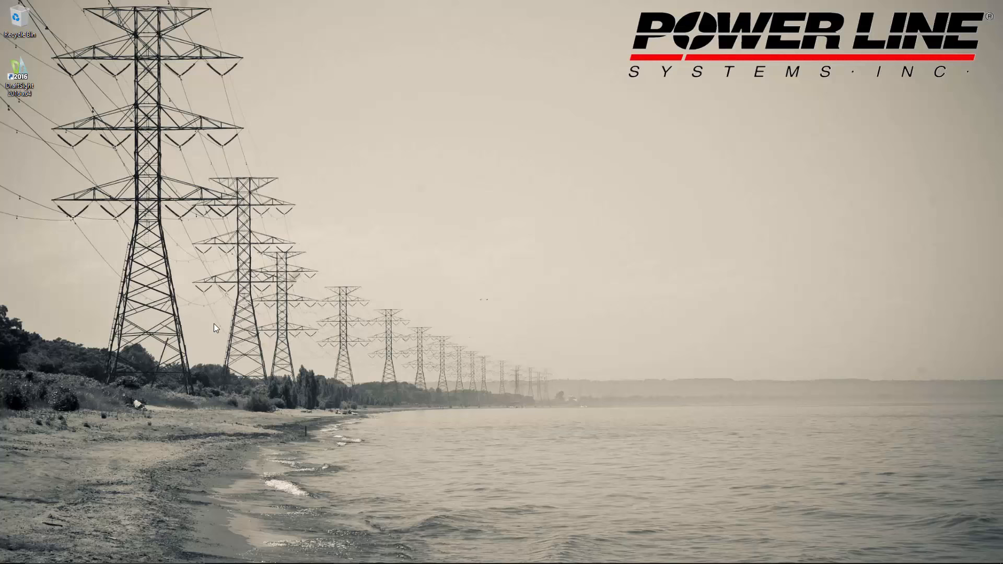
Launch PLS-CADD, dismiss the startup messages, and create a new PLS-CADD/Ultralite (single wire) project
mouse_move(347, 560)
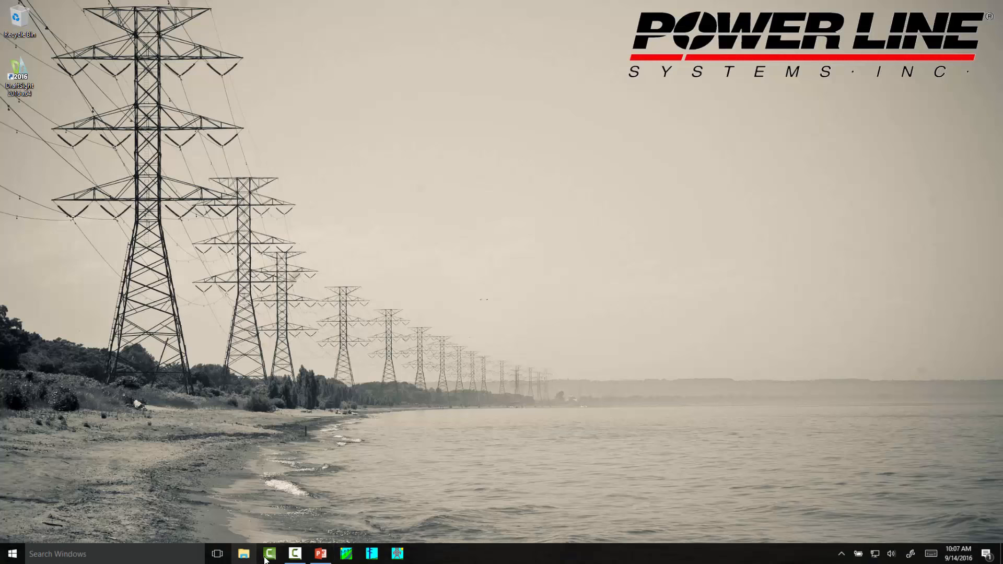
click(348, 560)
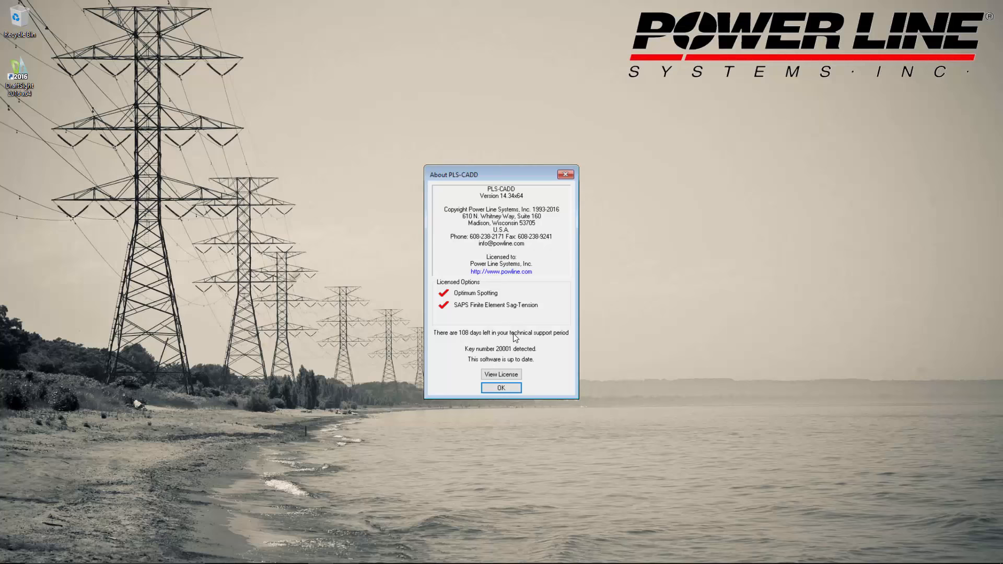
click(500, 387)
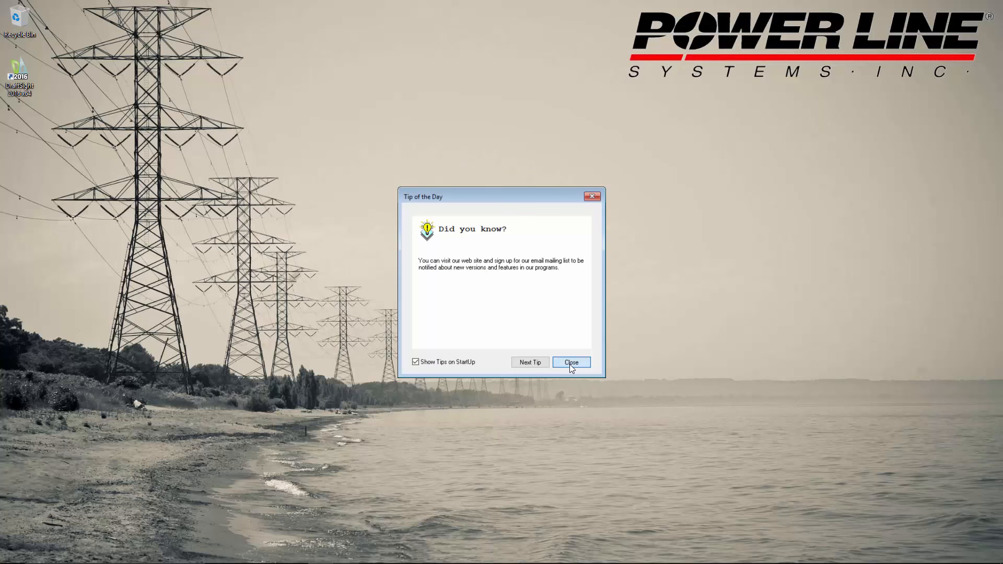
click(571, 364)
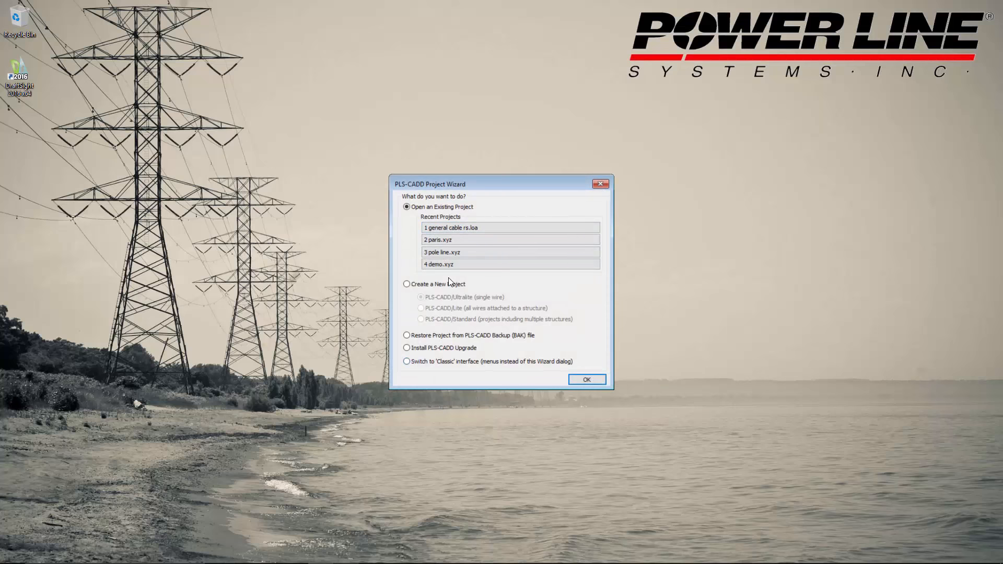
click(420, 285)
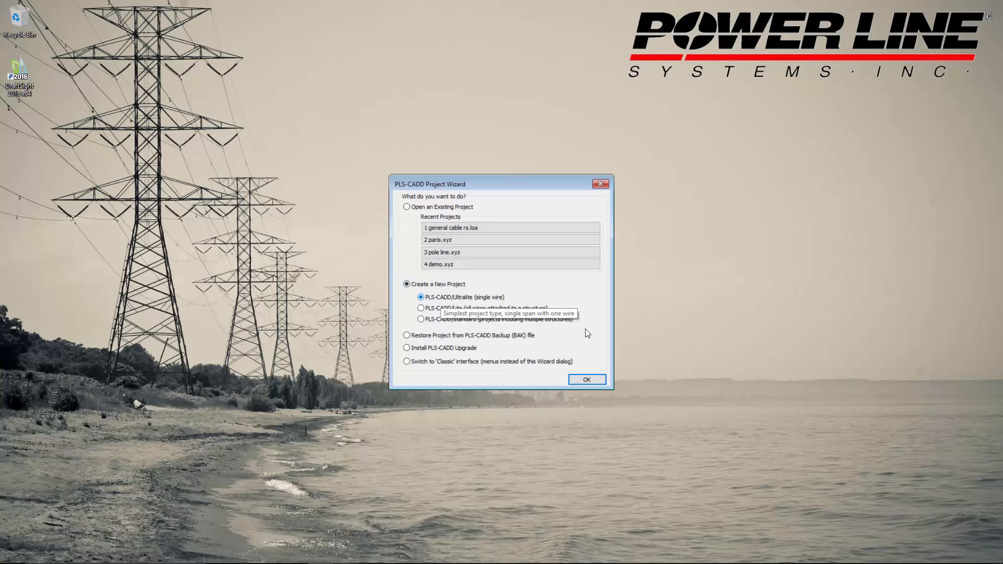
click(585, 380)
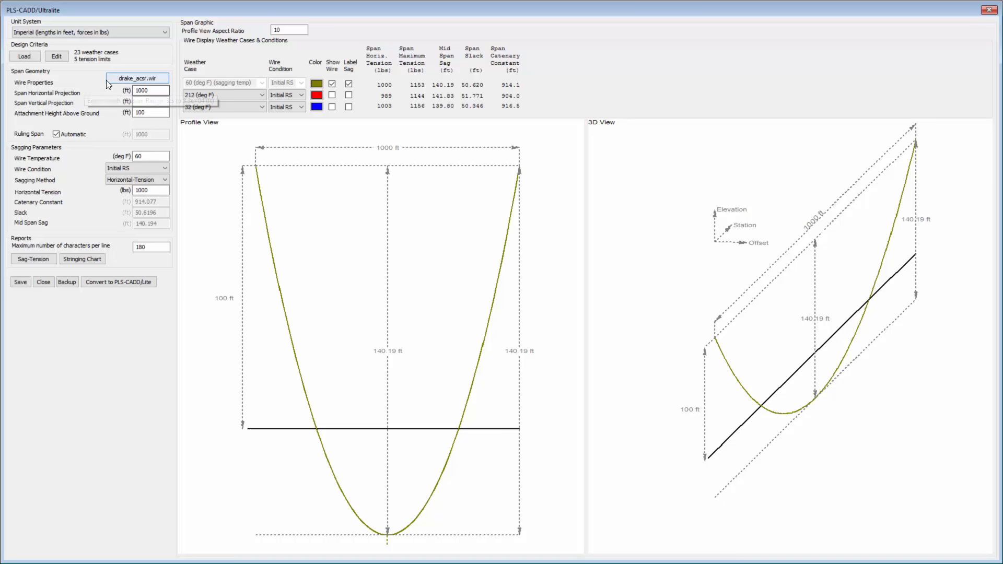
click(160, 90)
click(153, 113)
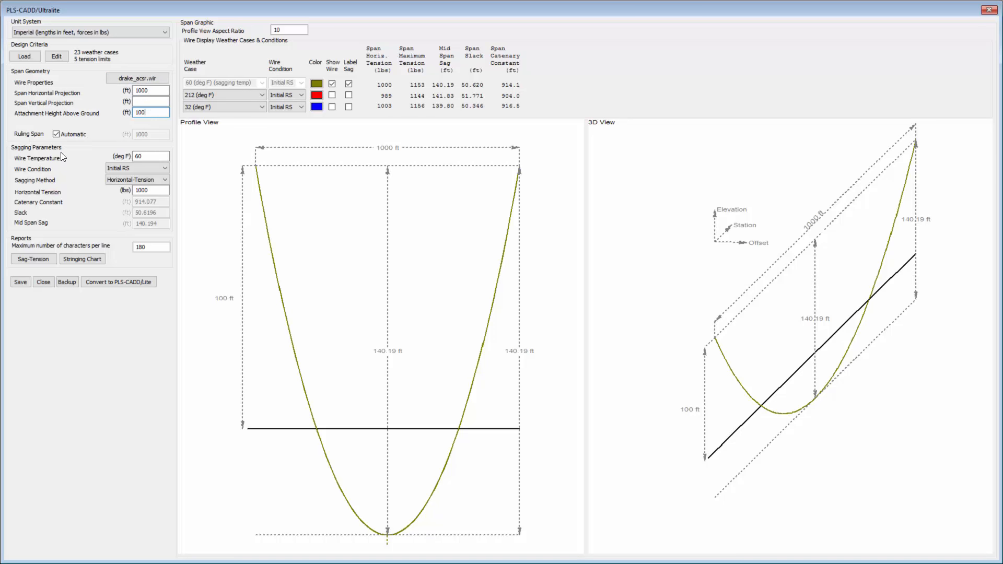
click(155, 159)
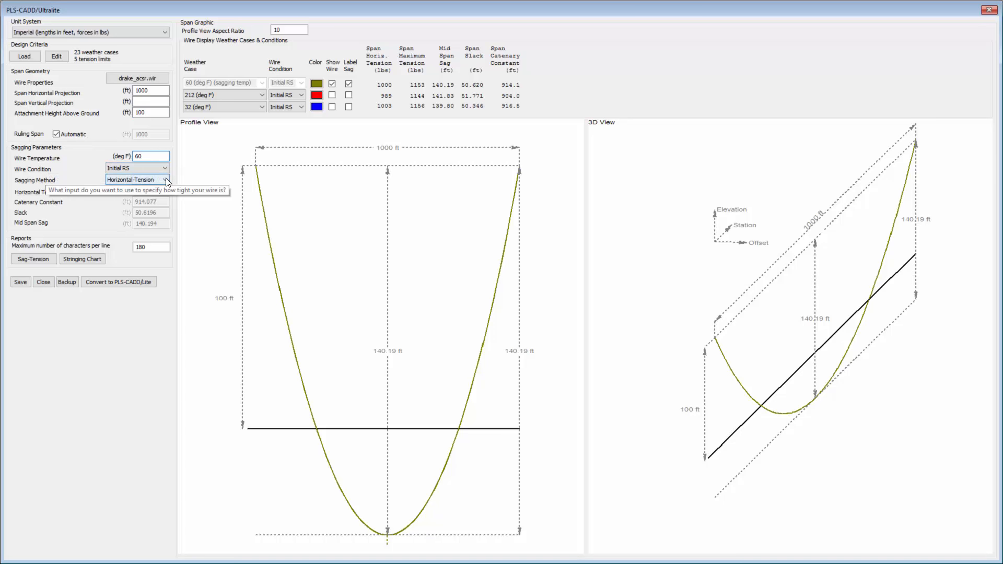
Change the sagging method to Mid Span Sag and set the mid span sag to 30 ft
click(166, 180)
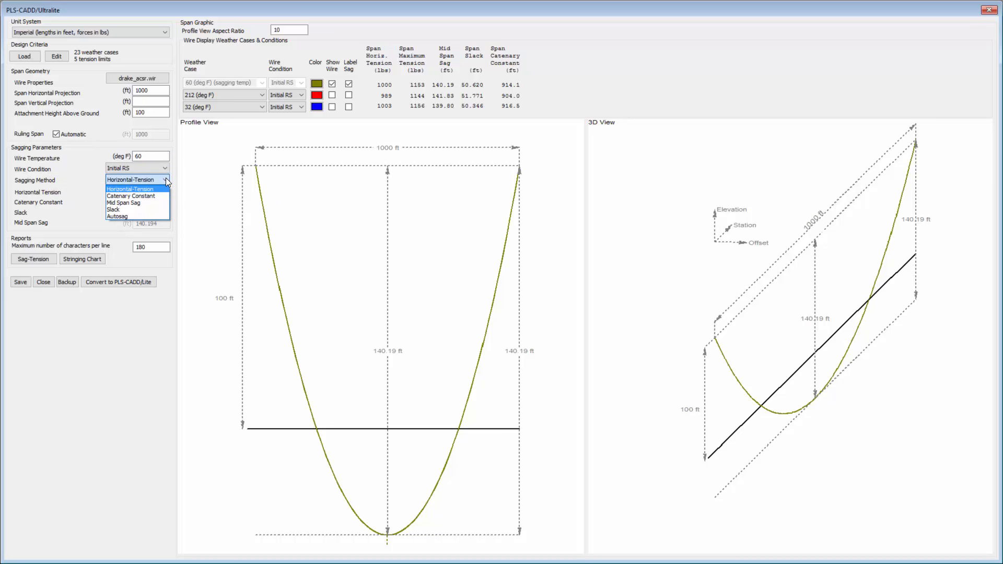
click(129, 203)
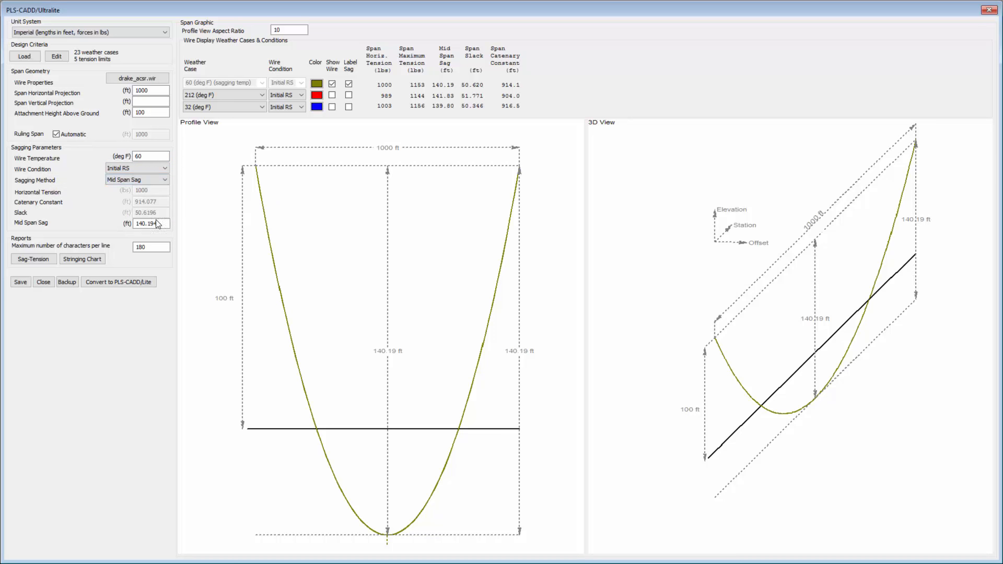
drag(158, 224, 93, 224)
text(30)
key(Tab)
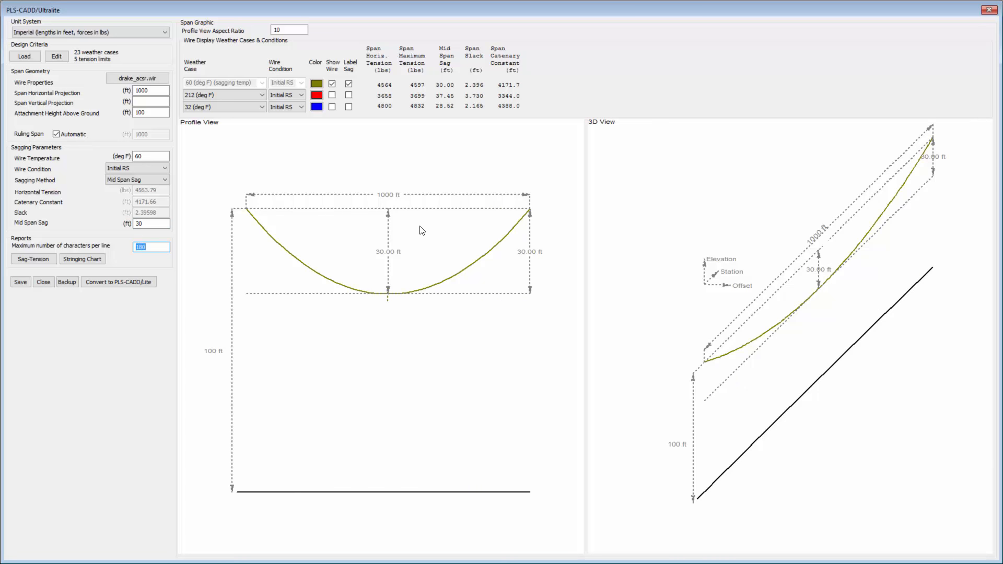
Change the wire's sagging method to Autosag
click(148, 182)
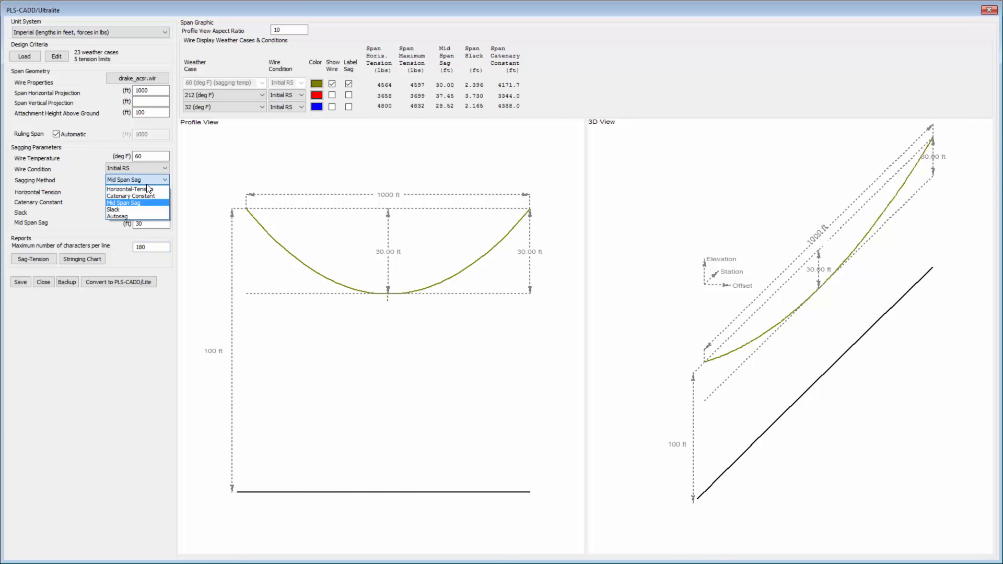
click(114, 217)
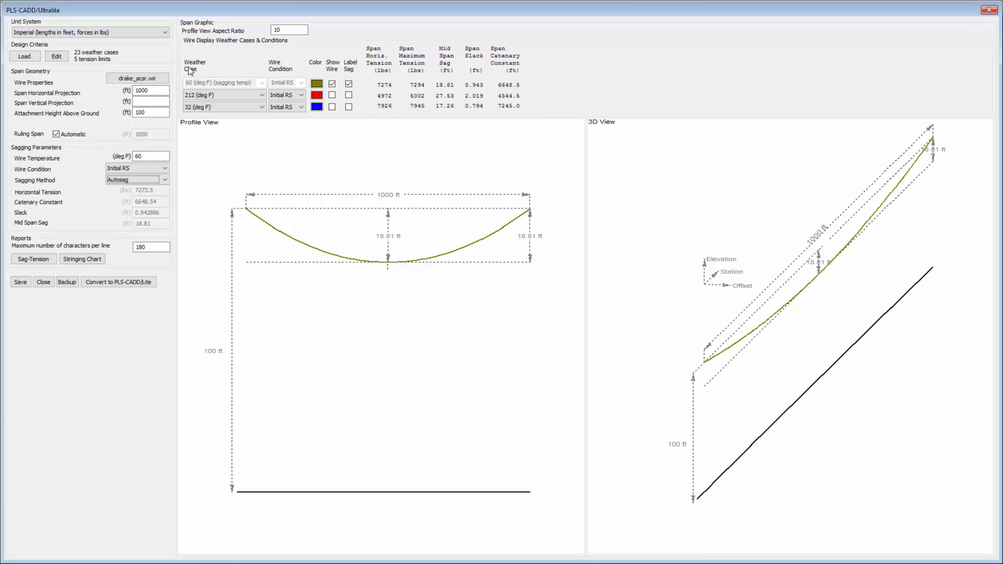
Display the red wire for the 212 (deg F) weather case in the Max Sag RS condition and label its sag
click(233, 95)
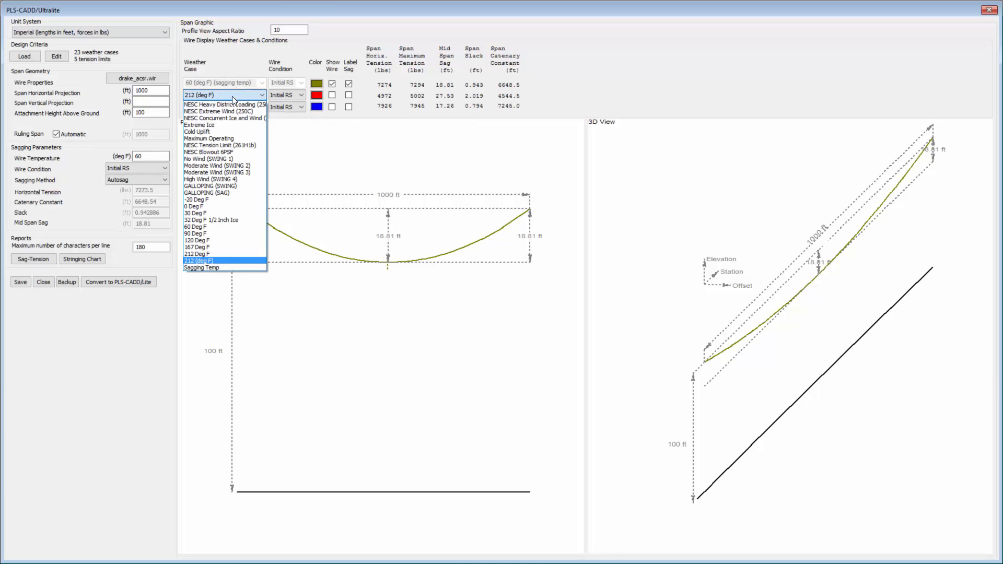
click(212, 259)
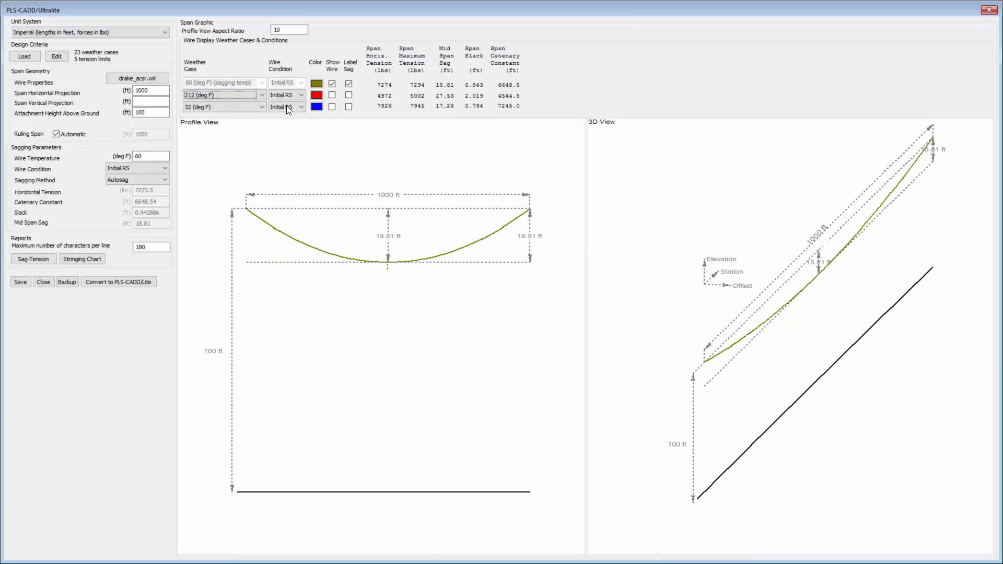
click(302, 96)
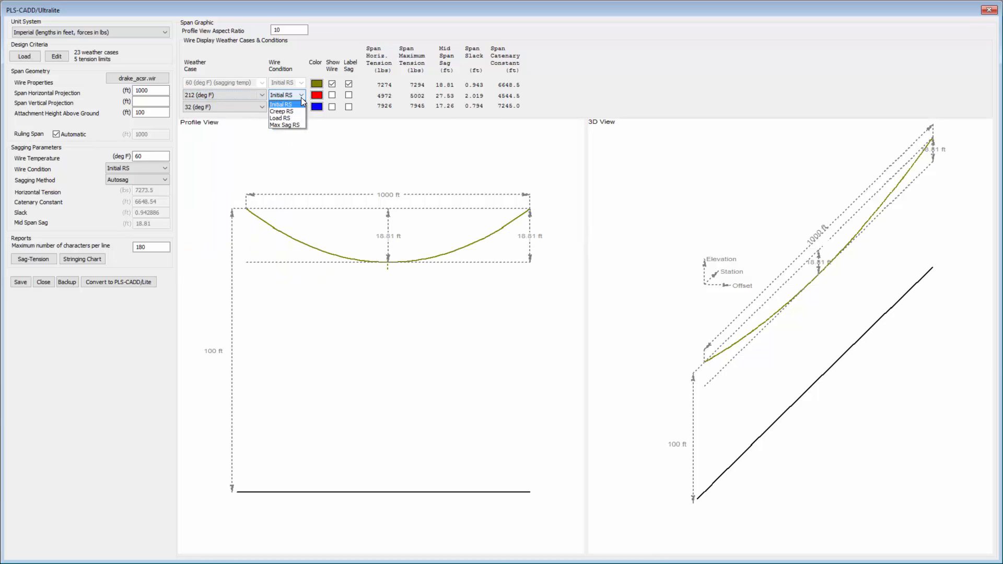
click(293, 125)
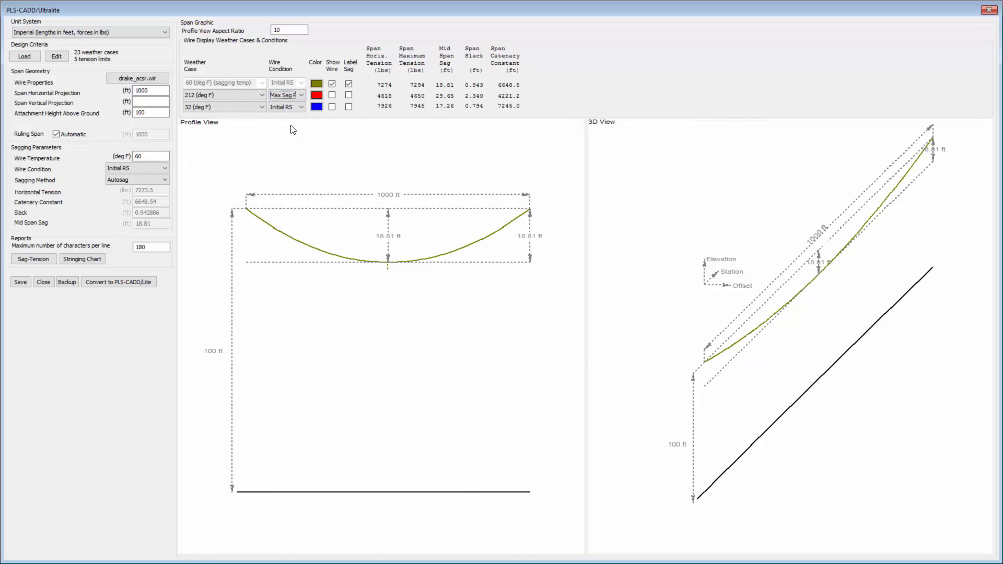
click(331, 95)
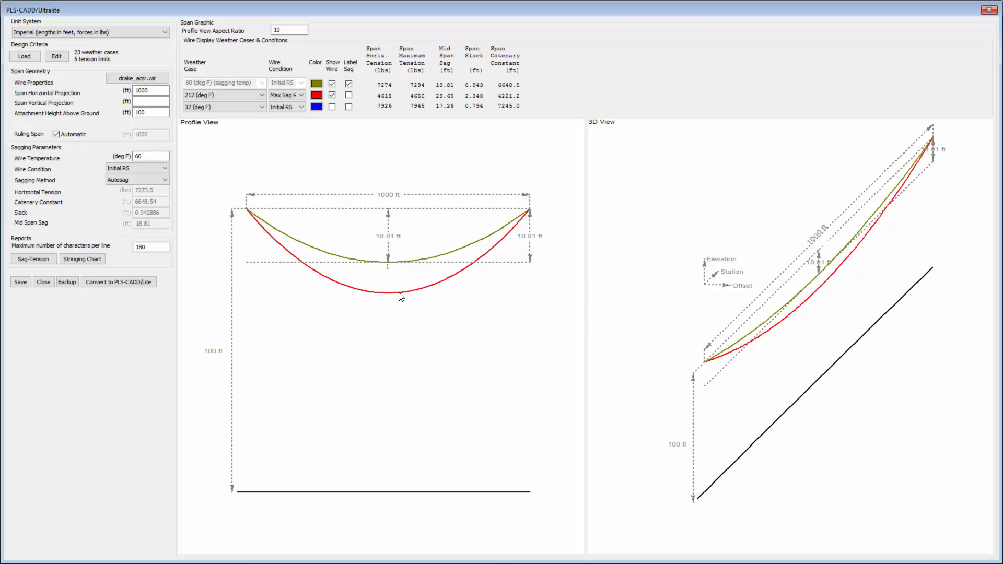
click(349, 96)
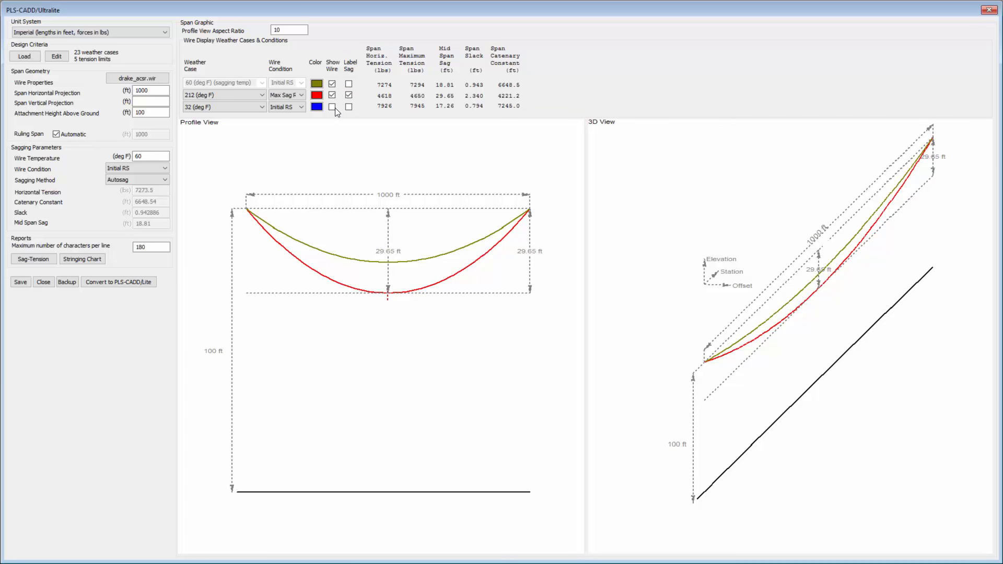
Show the blue wire at -20 Deg F with its sag labelled, and set the red wire's weather case to NESC Extreme Wind (250C)
click(213, 107)
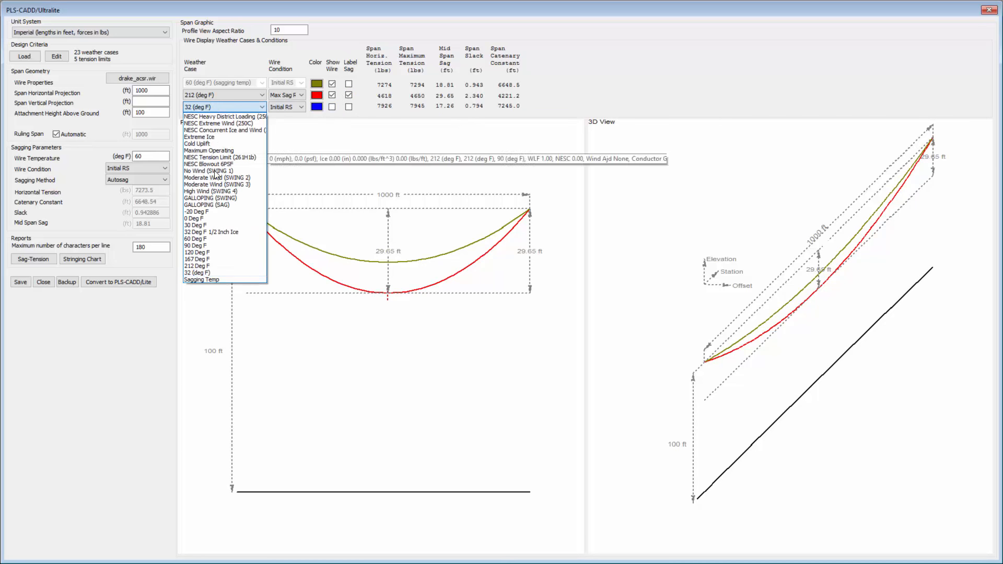
click(220, 212)
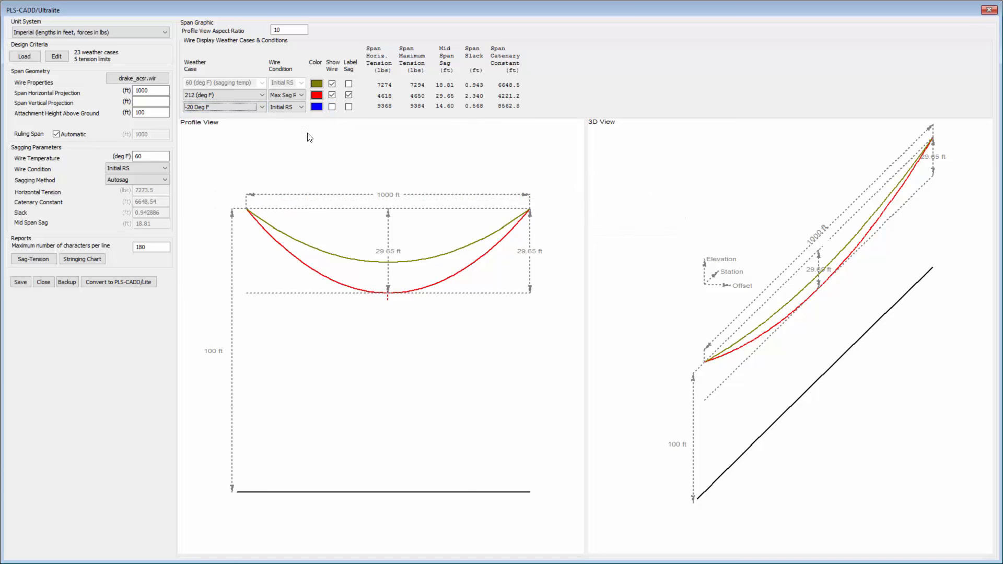
click(333, 108)
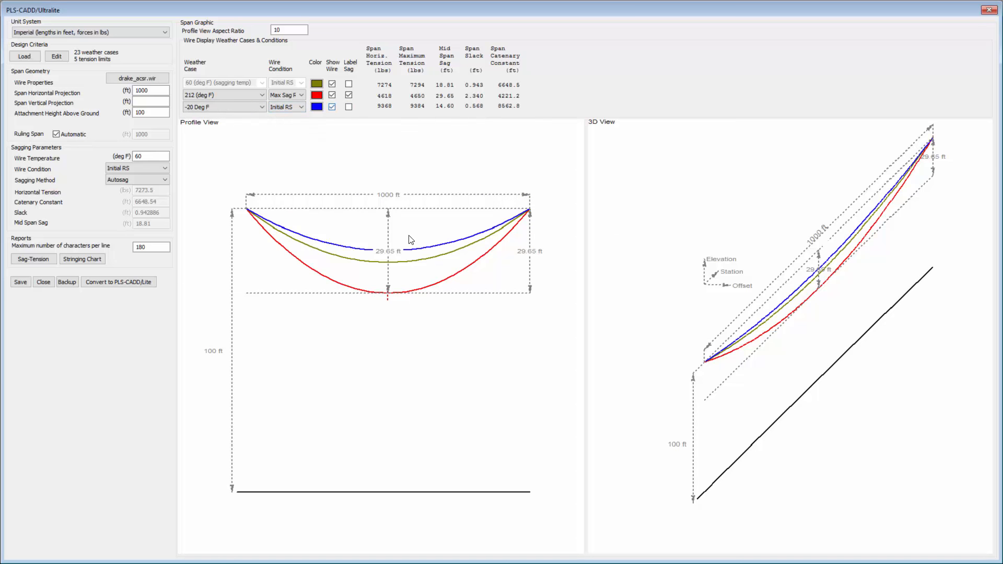
click(349, 107)
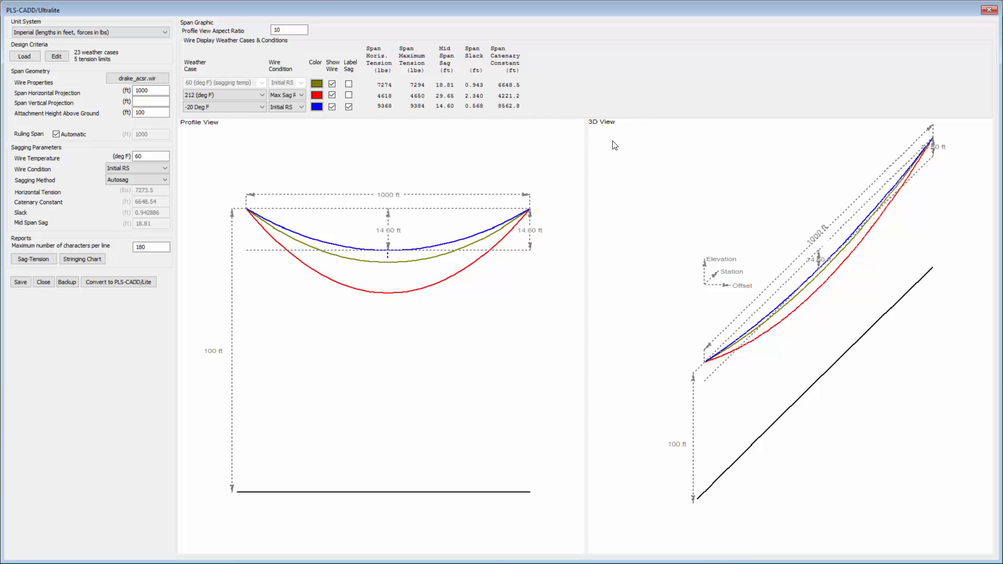
click(235, 96)
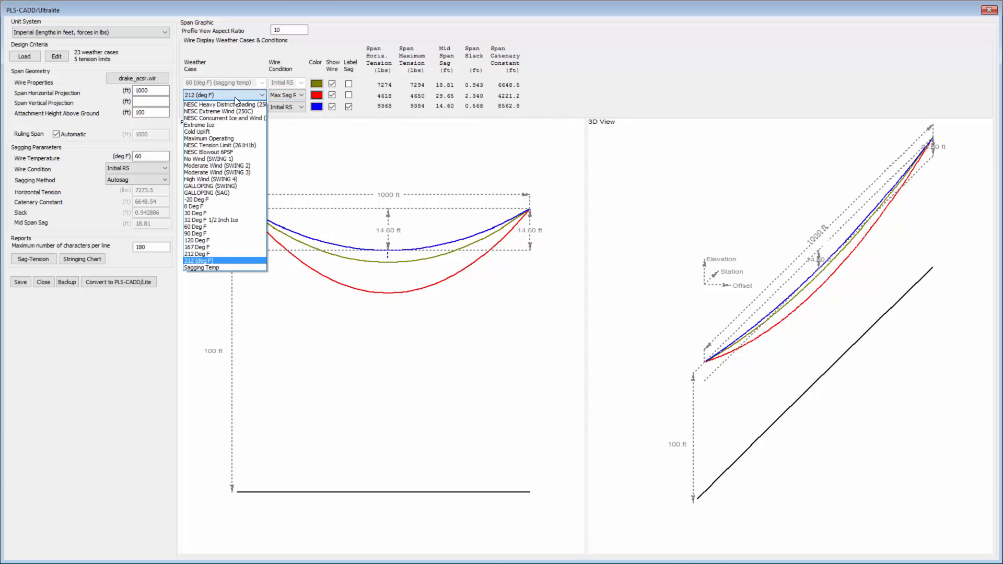
click(219, 111)
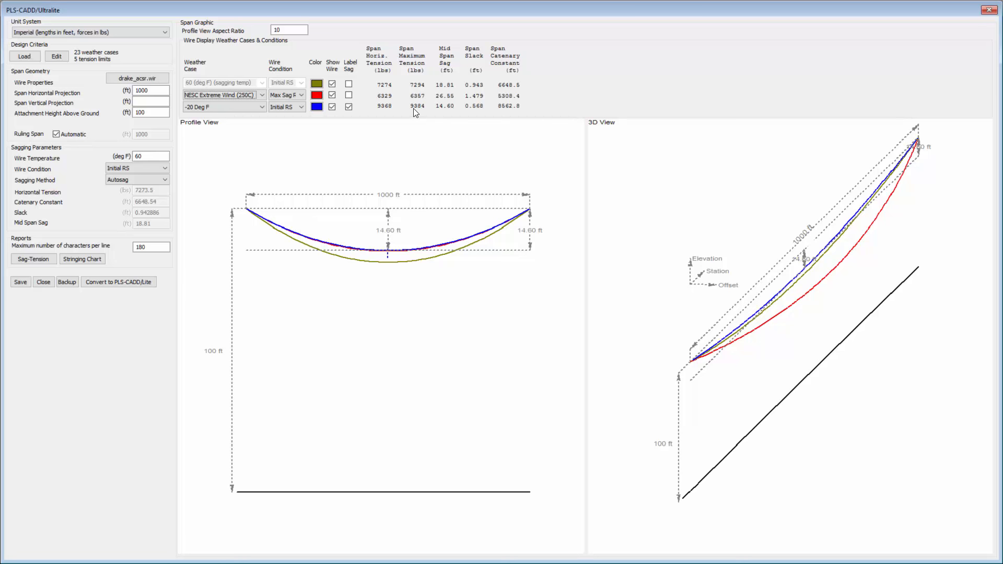
Create the sag-tension report, examine its automatic sagging and ruling span tables, and close it
click(33, 259)
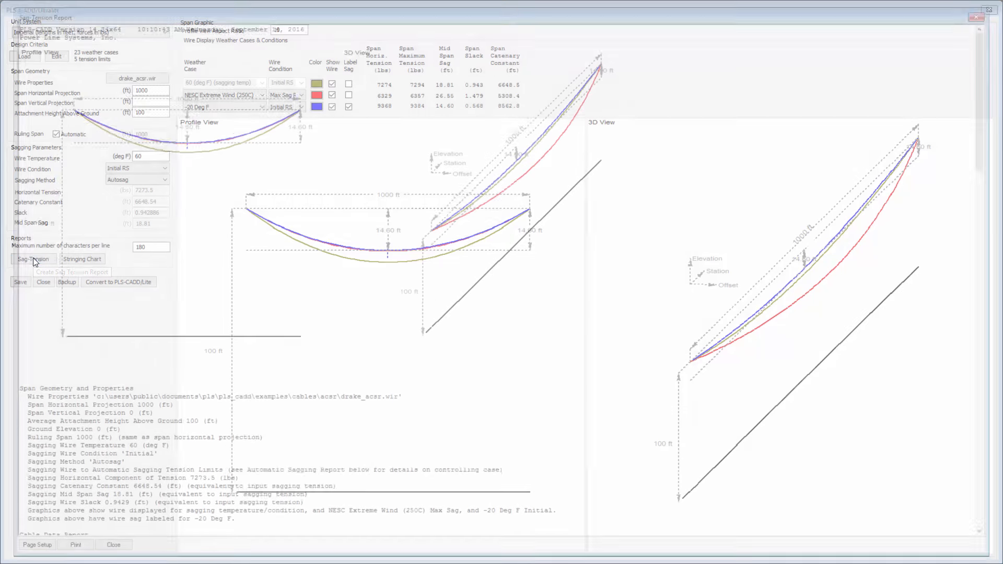
drag(992, 39, 950, 413)
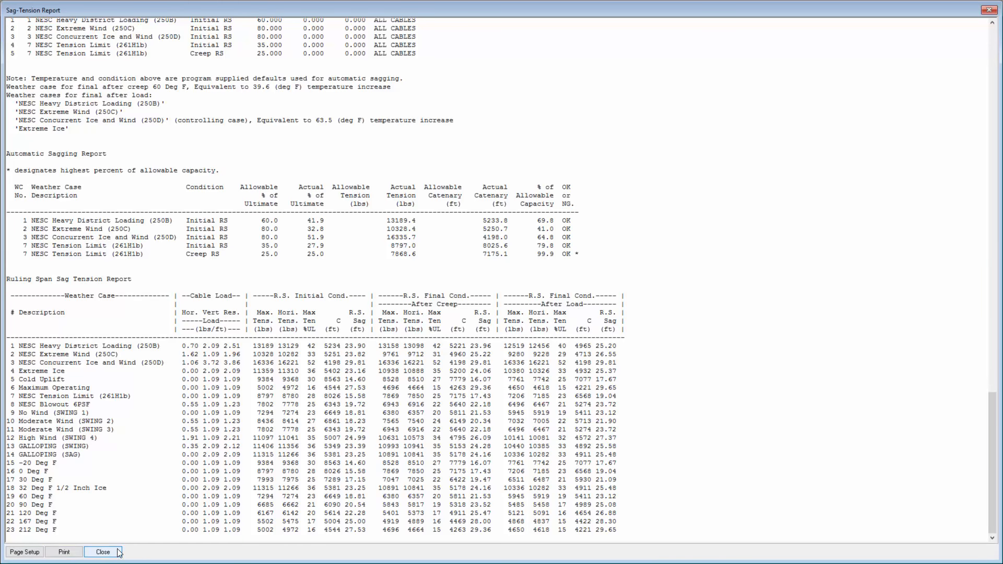
right_click(305, 235)
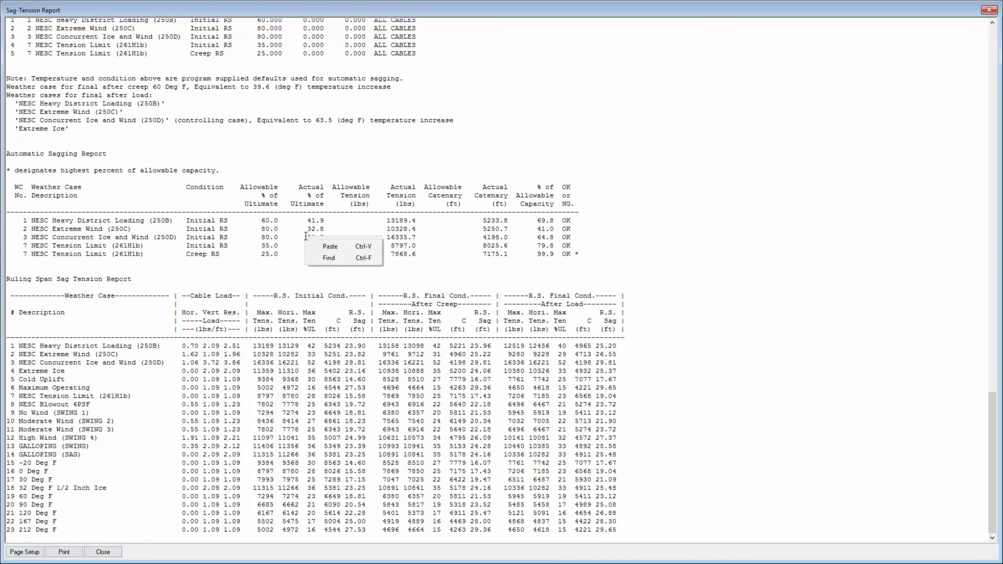
click(164, 253)
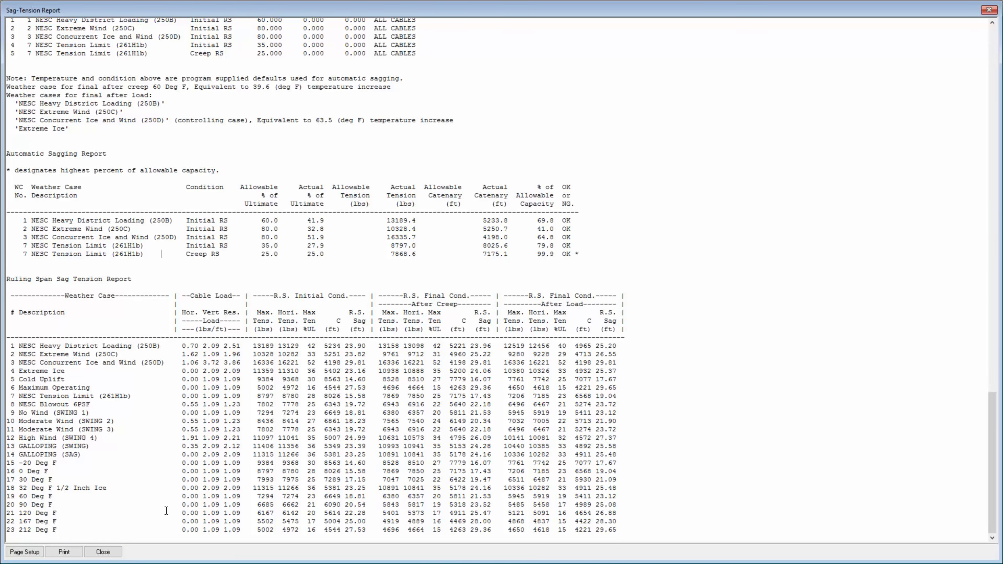
click(103, 552)
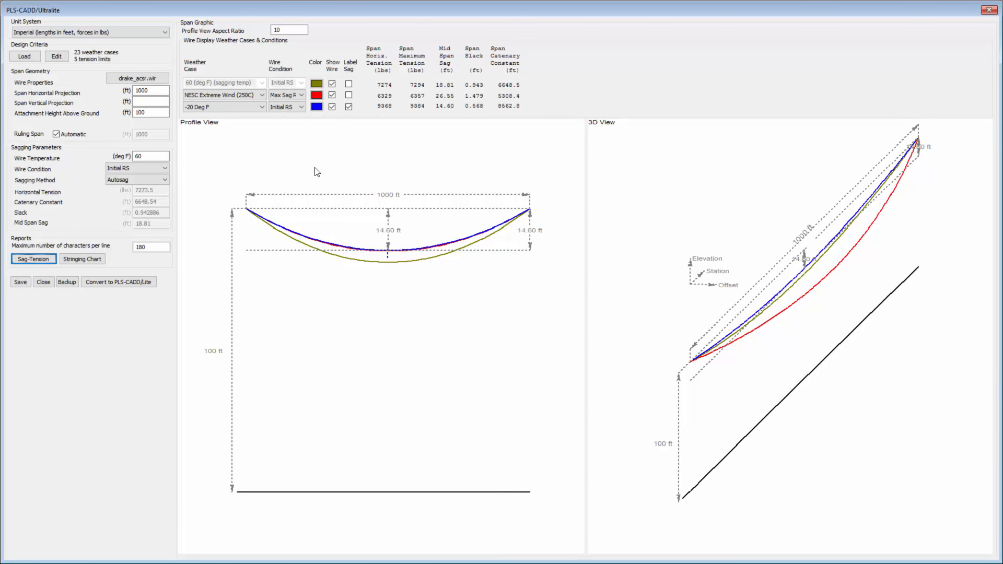
Generate a stringing chart for the actual span geometry with a stop temperature of 100 deg F, review the report, and close it
click(82, 259)
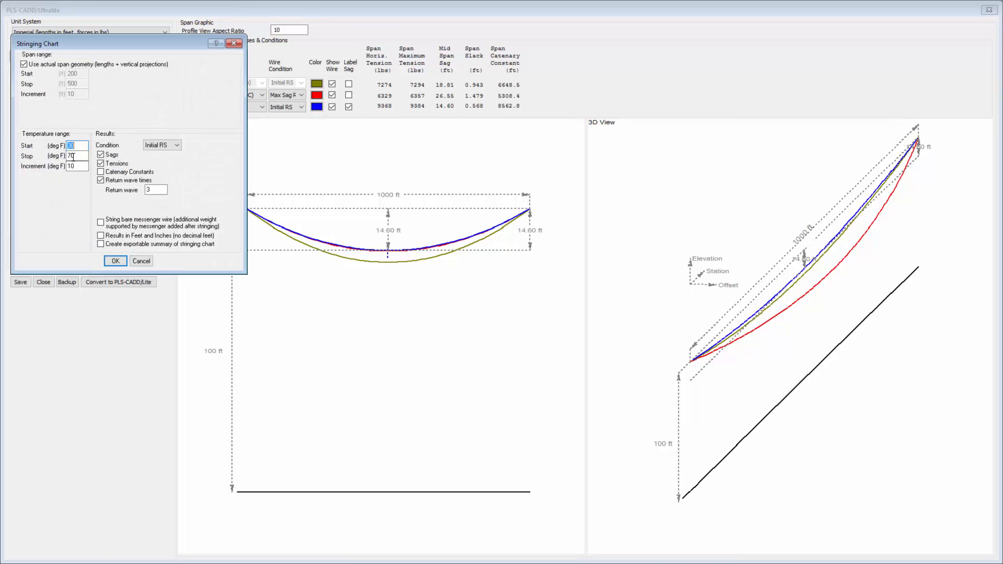
key(Tab)
text(900)
key(Tab)
click(154, 188)
click(113, 261)
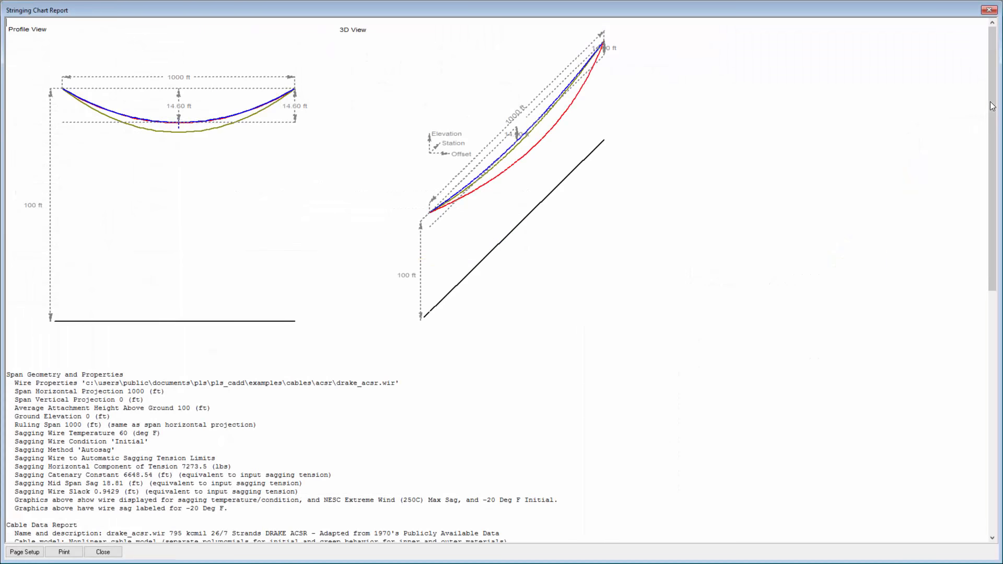
drag(992, 144, 993, 387)
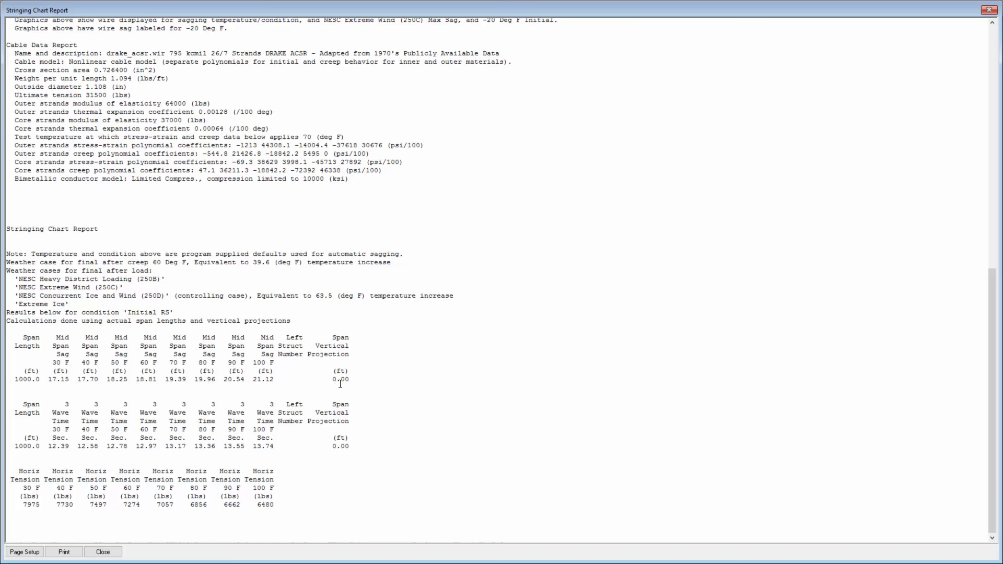
click(103, 552)
Generate a stringing chart for a span range of 400 to 1200 ft instead of the actual span geometry, view the report and close it
click(80, 259)
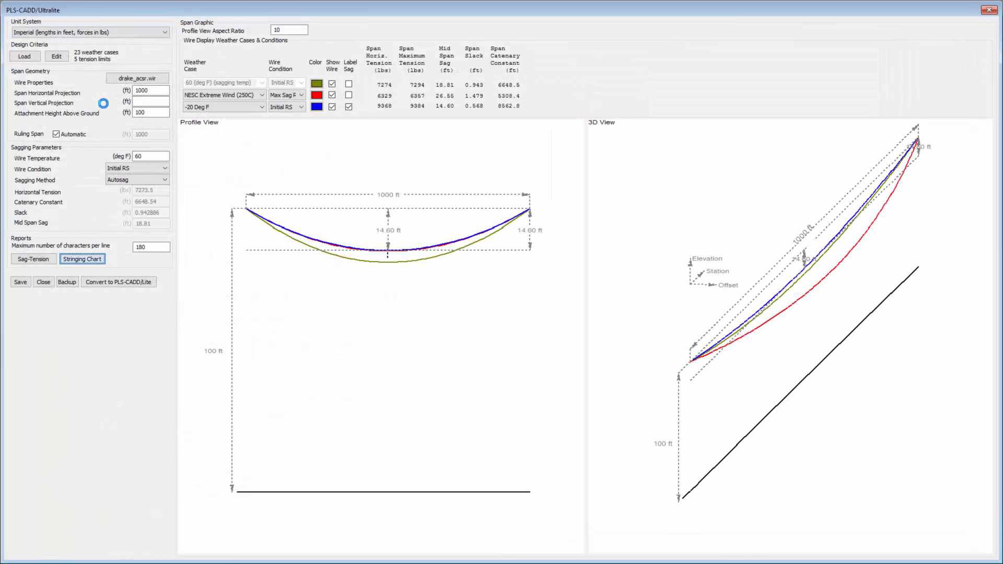
click(33, 64)
double_click(72, 73)
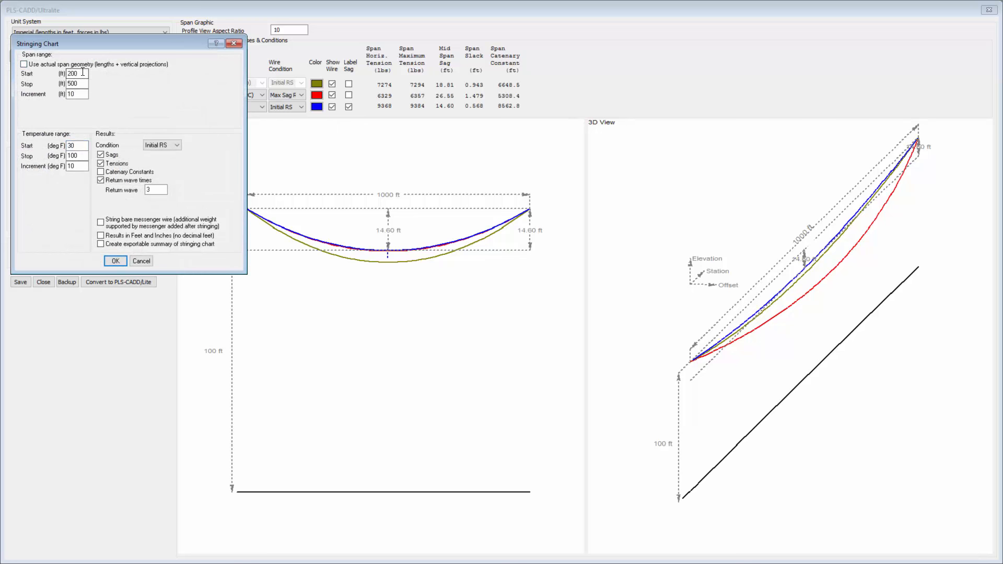
text(400)
key(Tab)
text(1200)
click(145, 261)
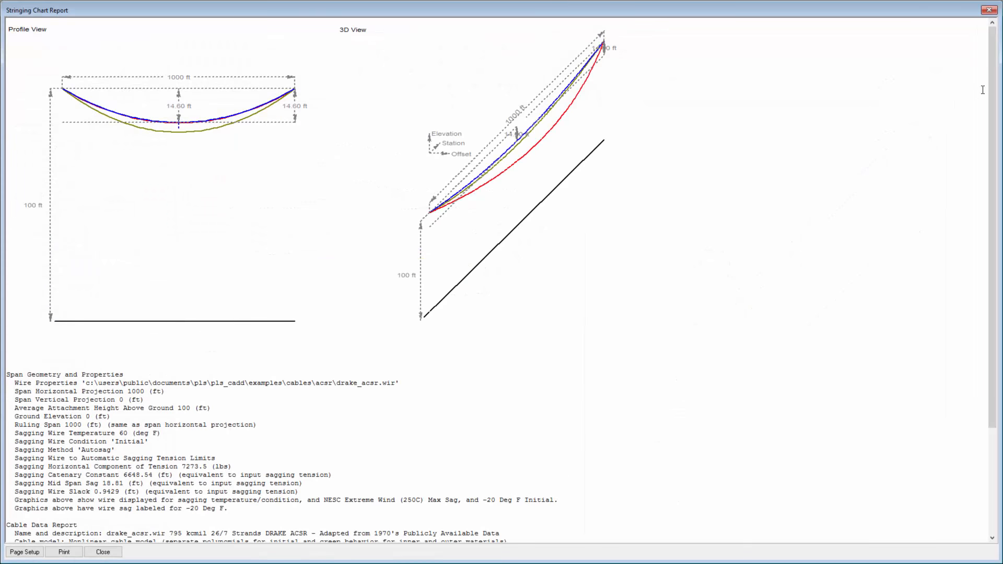
click(989, 10)
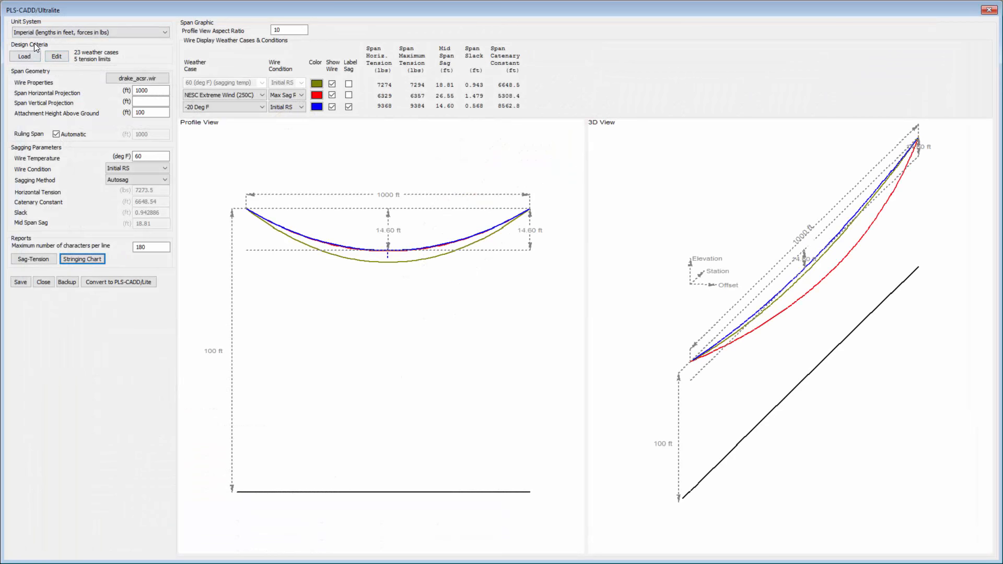
click(88, 32)
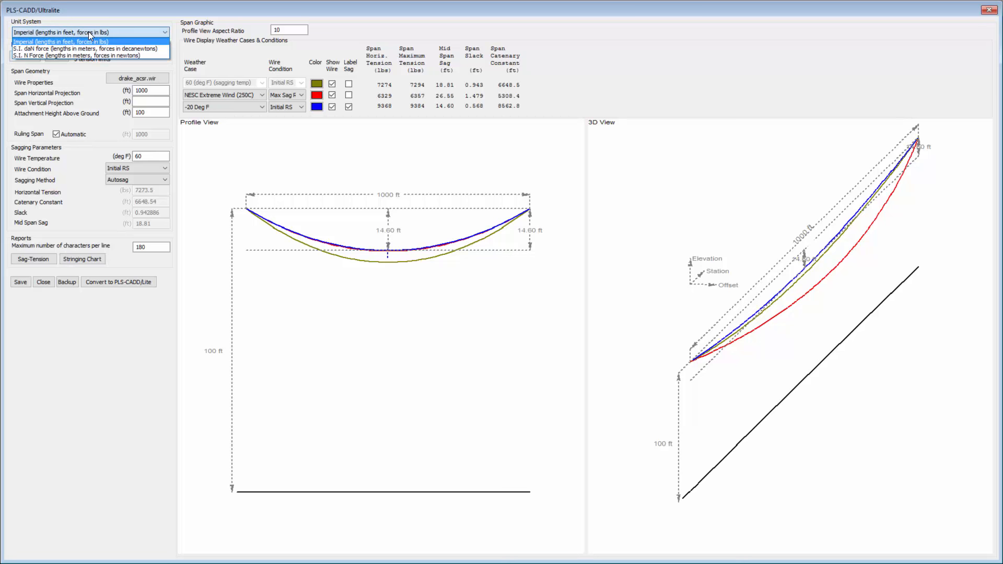
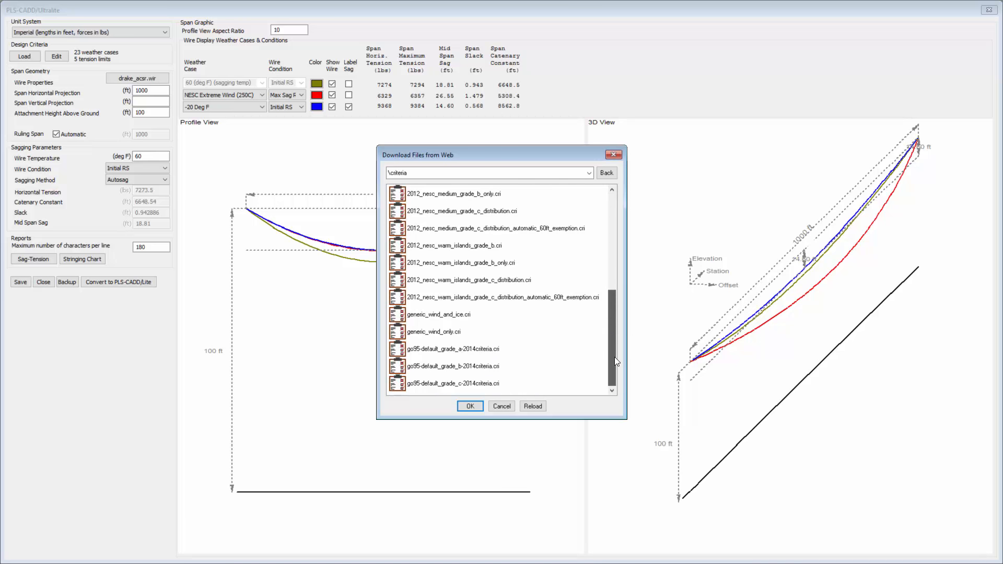
Download the 2012_nesc_medium_grade_b.cri criteria file from the web and load it as the design criteria
scroll(614, 356, up, 2)
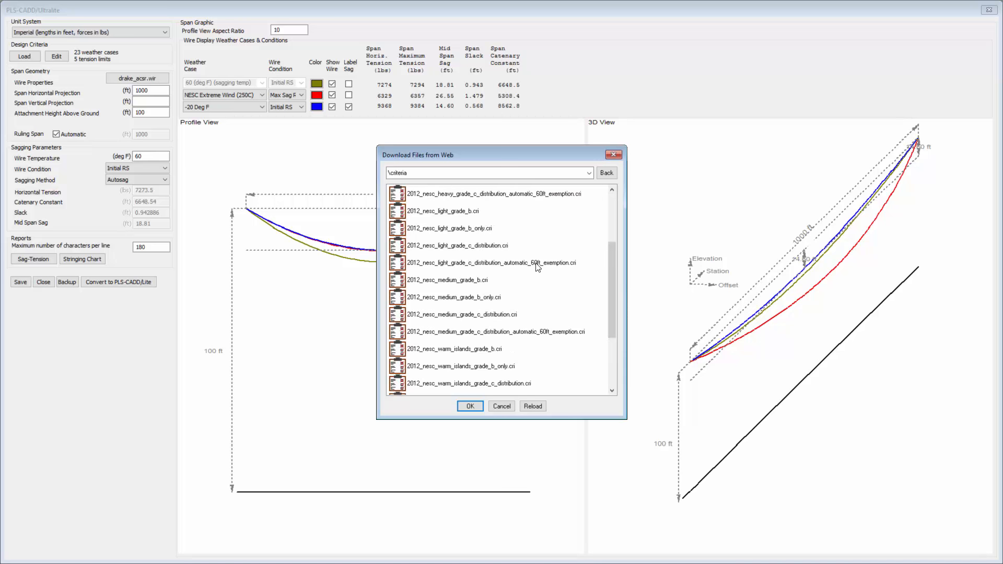
drag(613, 293, 613, 369)
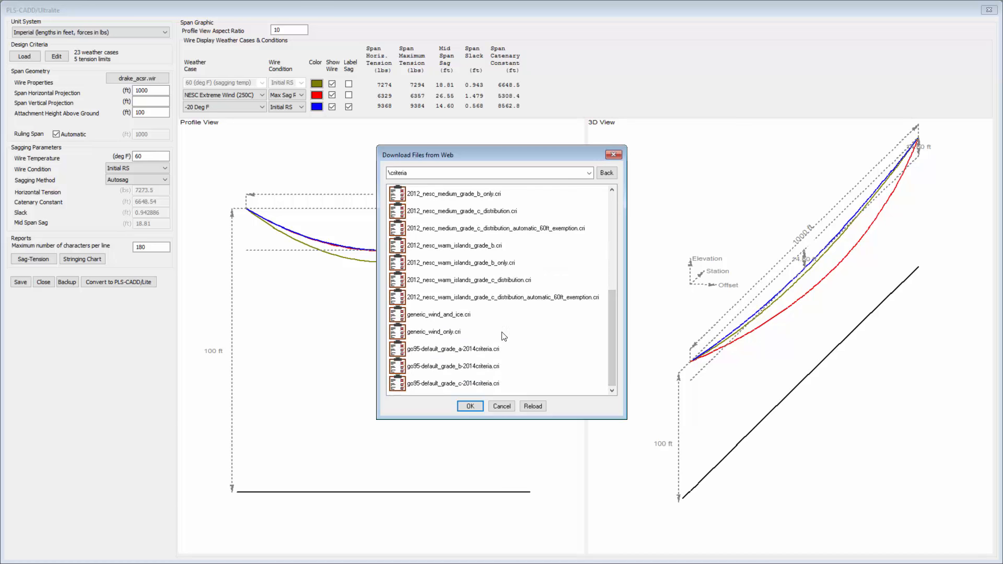
drag(613, 341, 616, 362)
drag(613, 346, 606, 261)
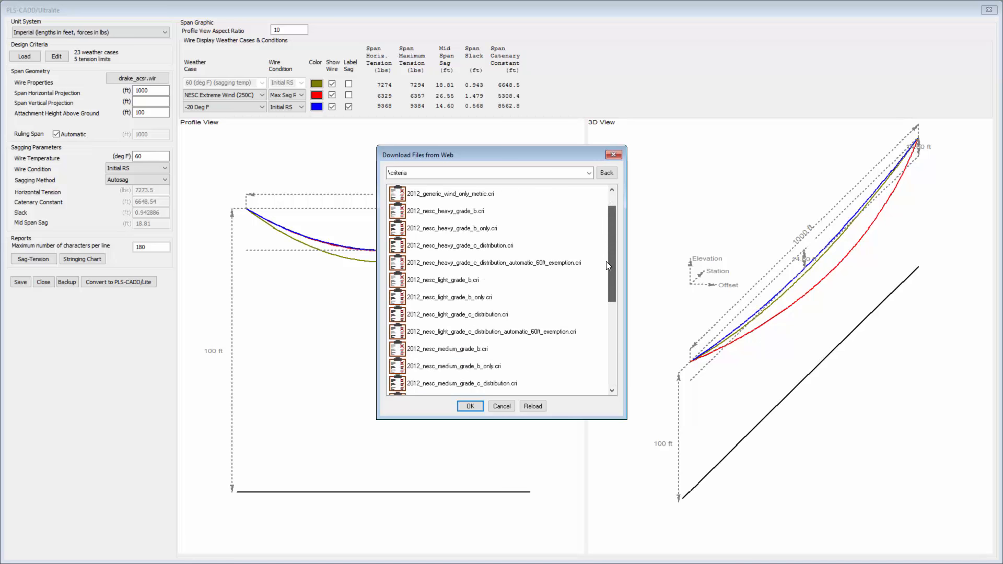
double_click(456, 349)
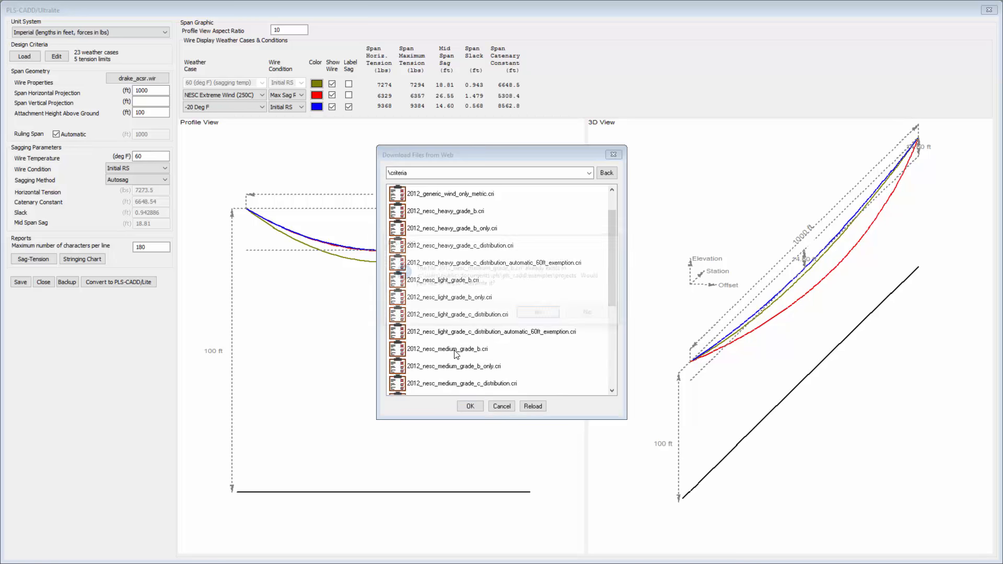
click(540, 313)
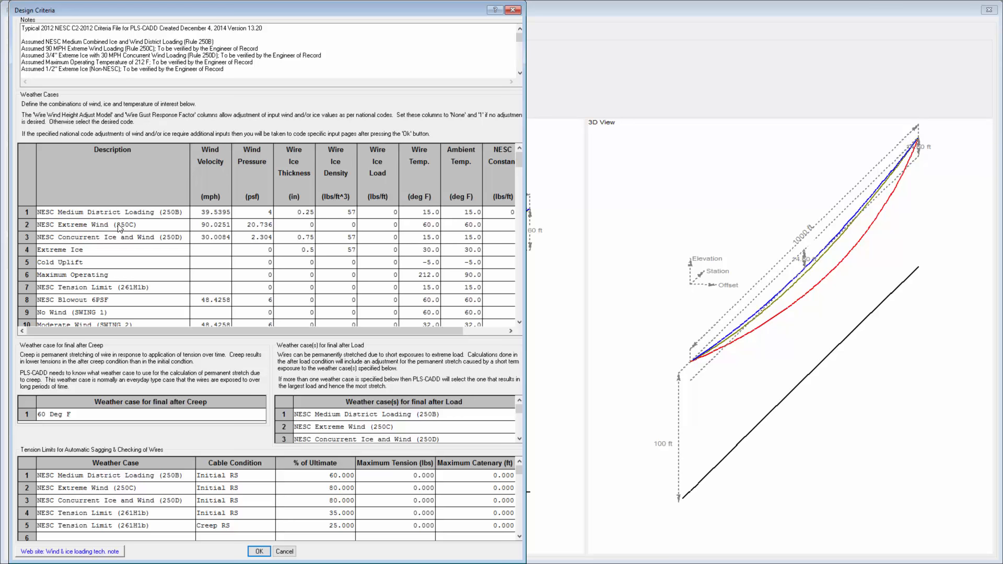
Review the NESC 250B, 250C and 250D weather cases and set the Extreme Ice case's wire ice thickness to 1 in
click(102, 213)
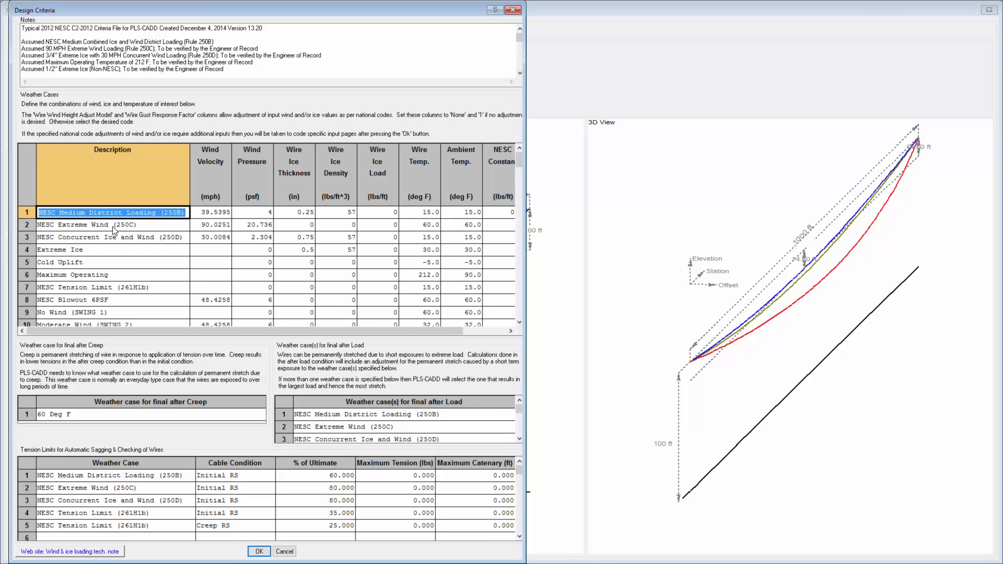
click(112, 227)
click(116, 236)
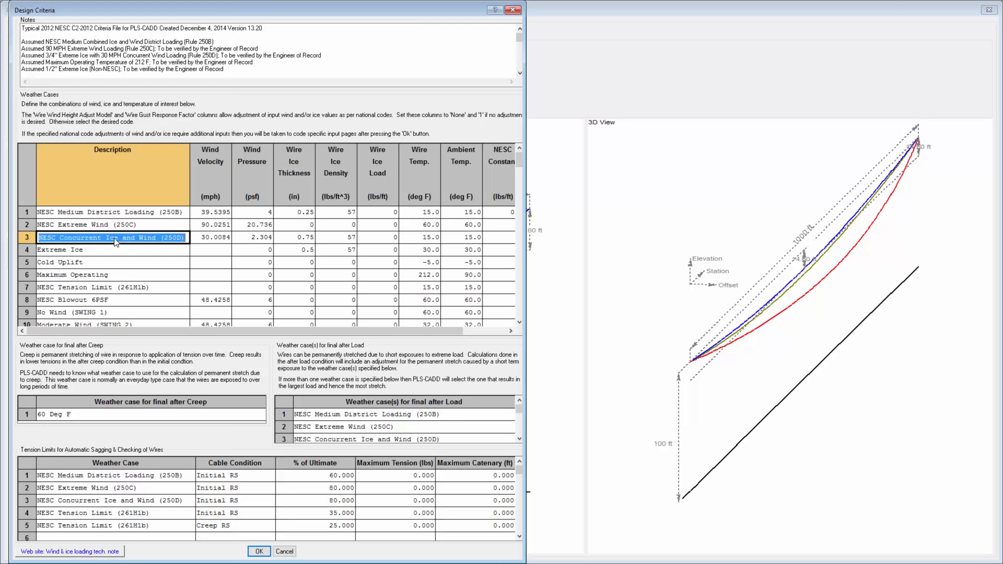
click(311, 218)
click(307, 228)
click(309, 239)
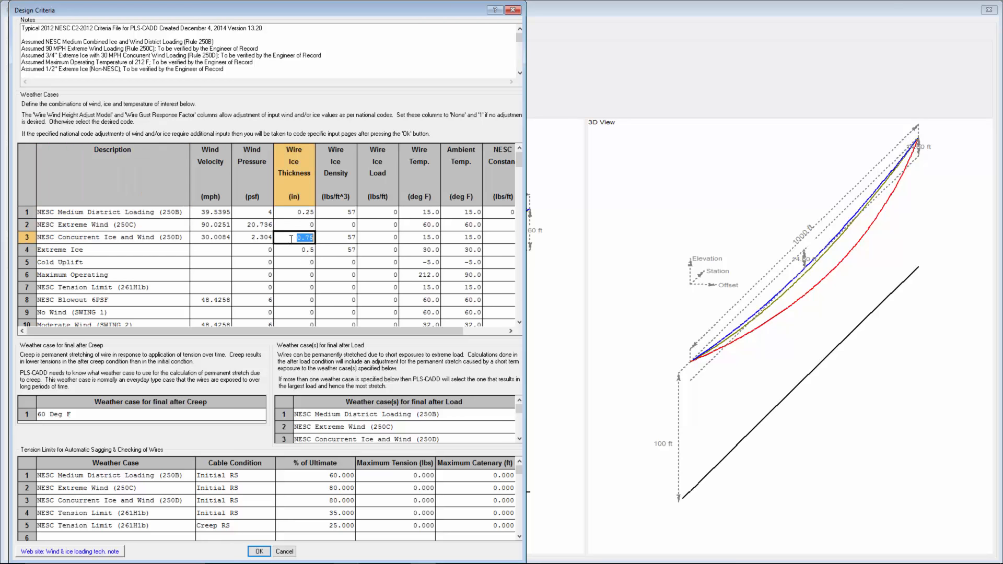
click(124, 252)
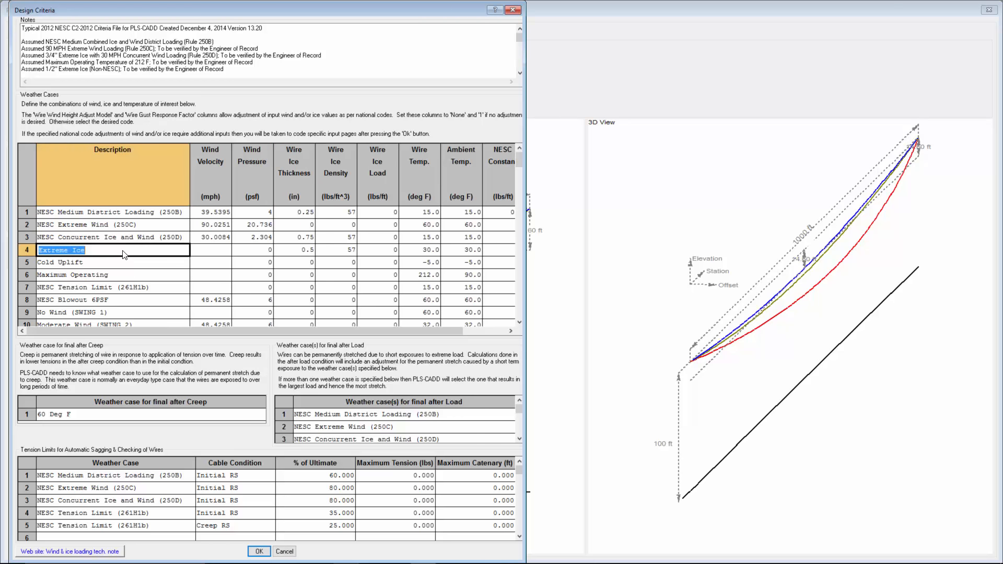
click(302, 252)
text(1)
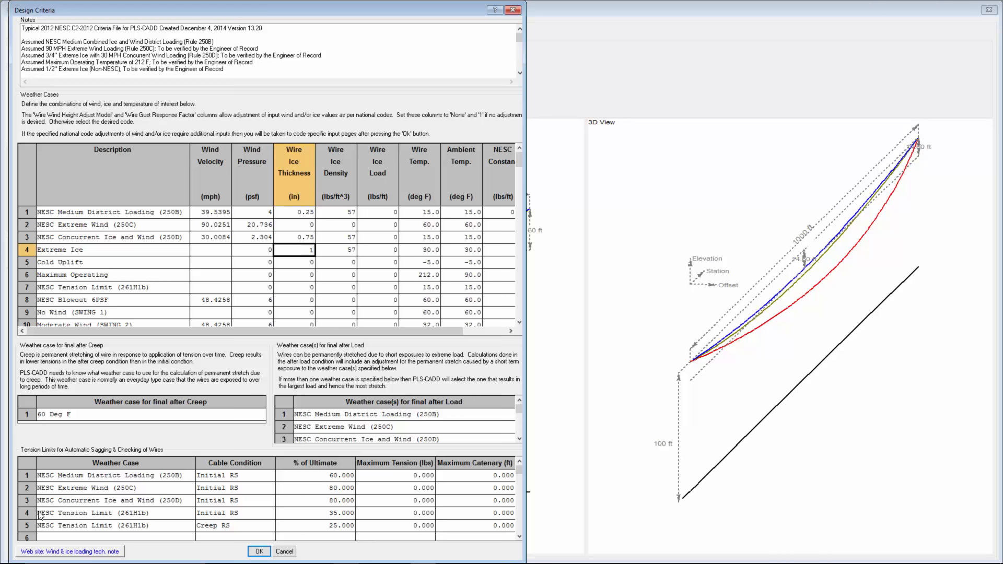
Check the Creep RS tension limit for NESC Tension Limit (261H1b) and accept the design criteria with the NESC 2002-2017 code settings
click(227, 527)
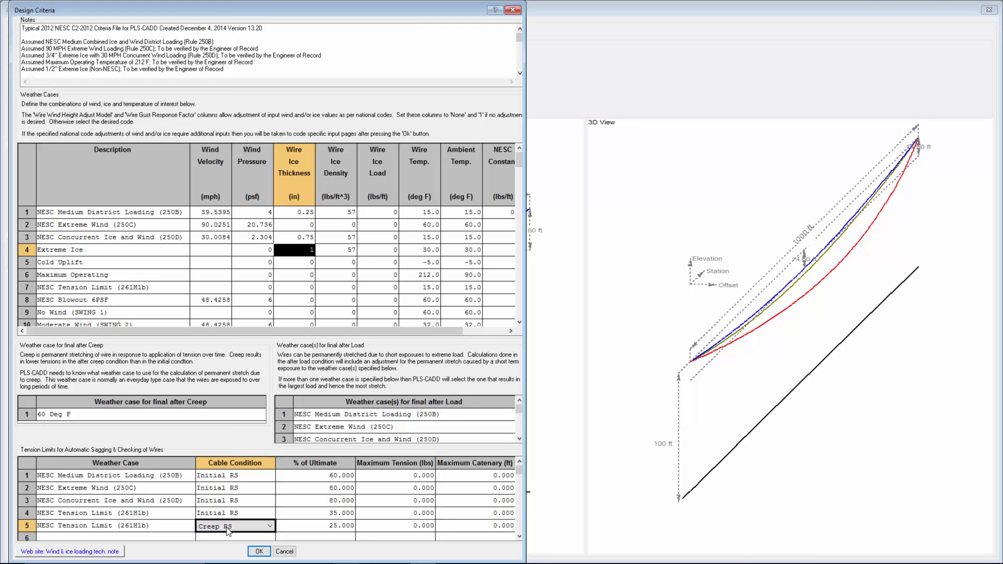
click(304, 529)
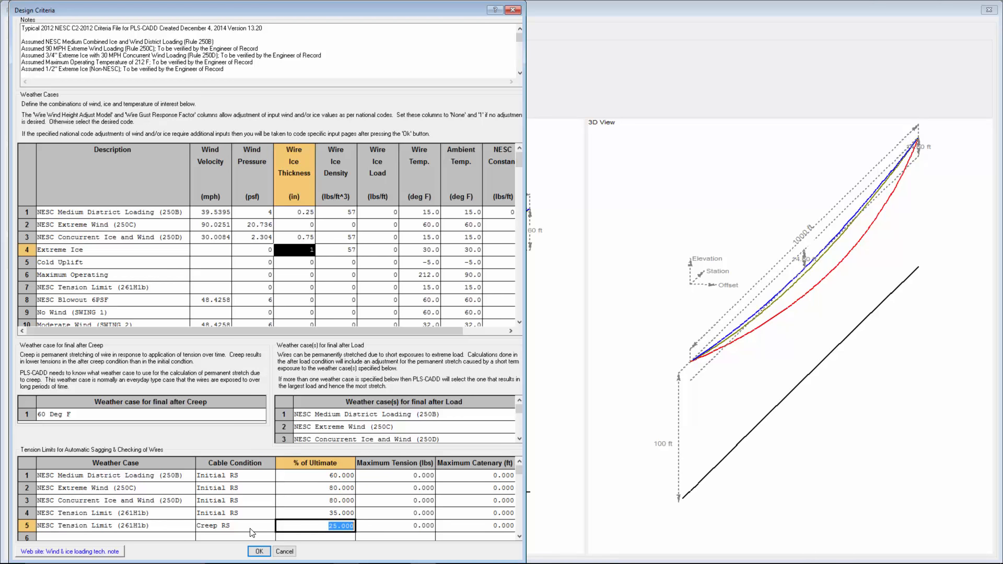
click(185, 525)
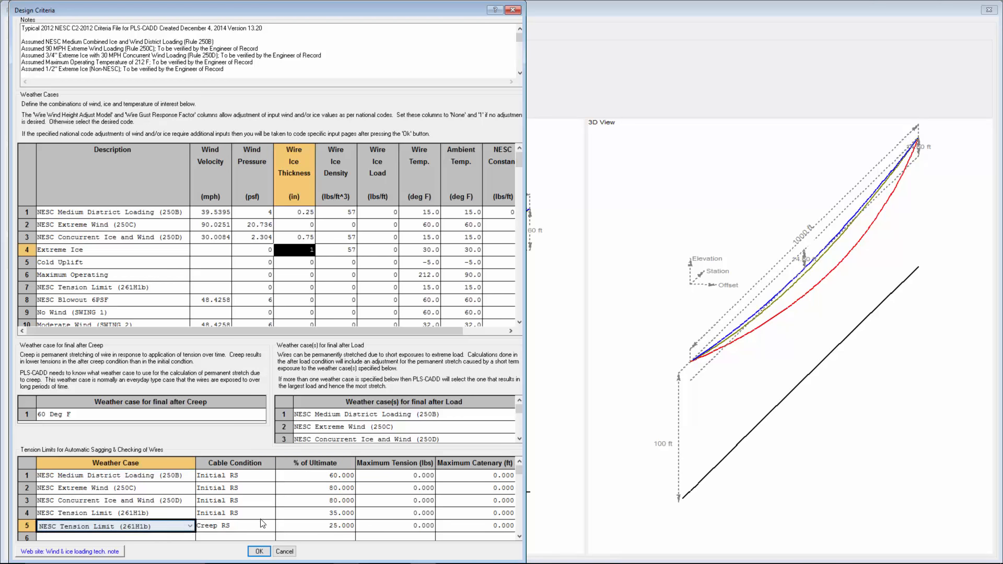
click(230, 529)
click(307, 523)
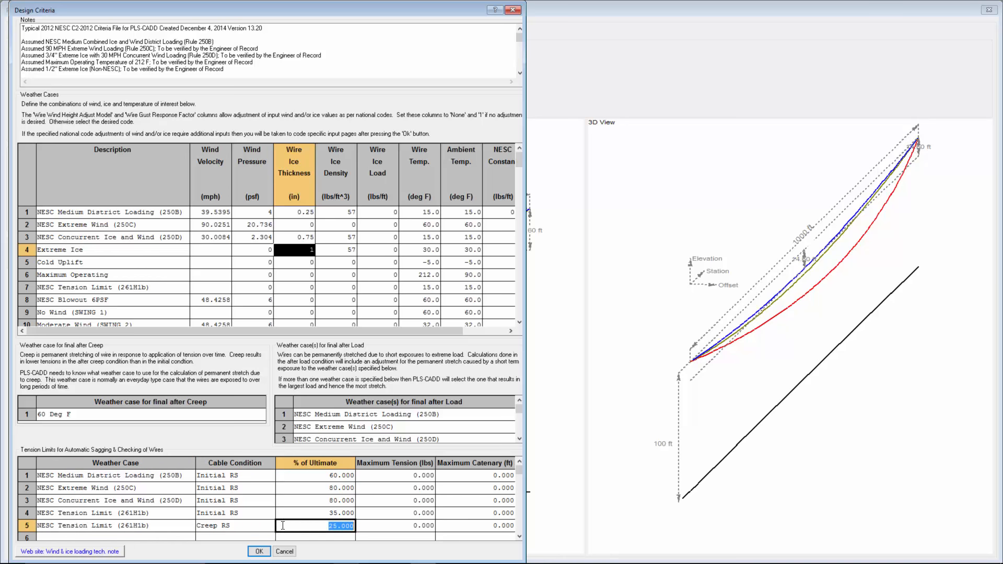
click(260, 550)
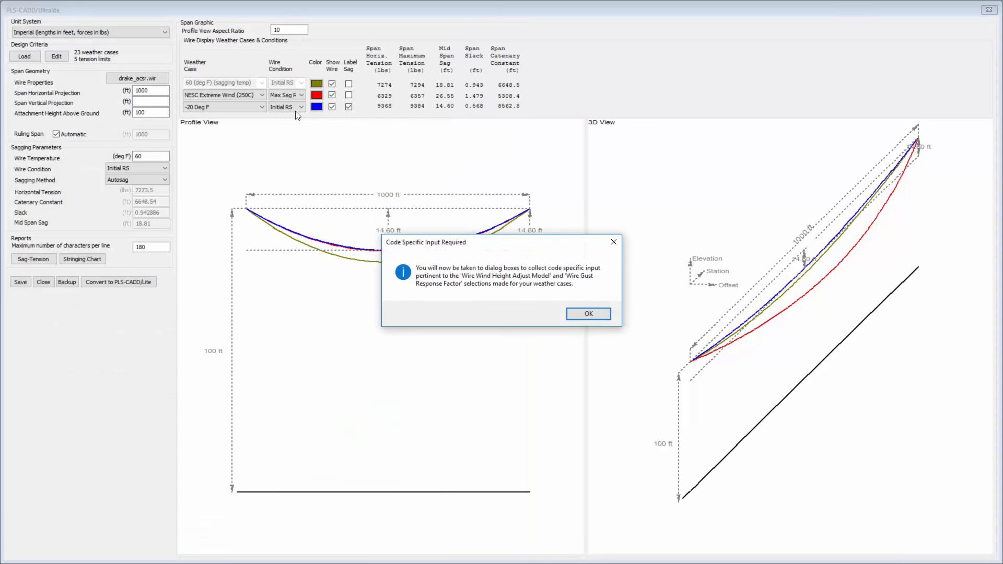
click(589, 314)
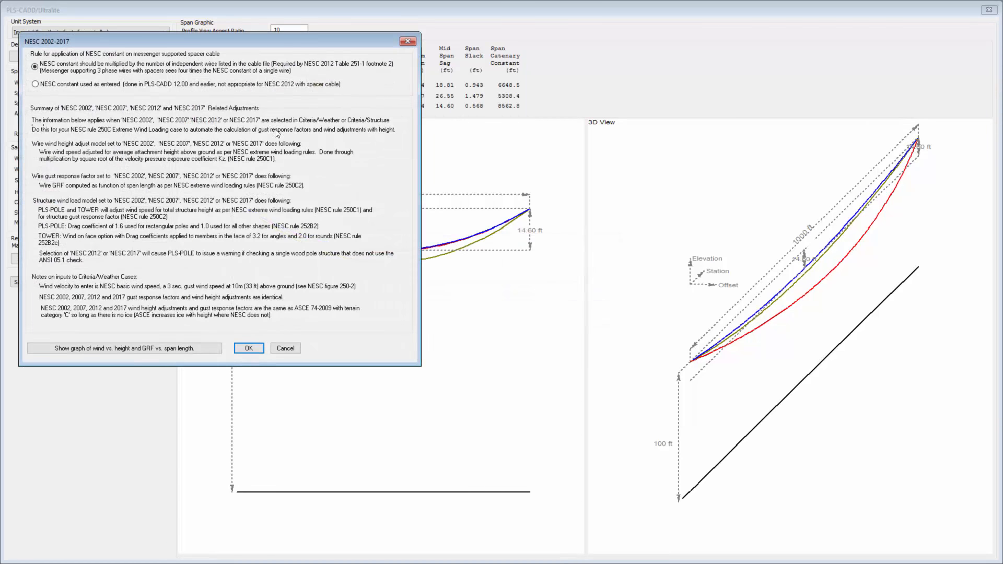
click(248, 348)
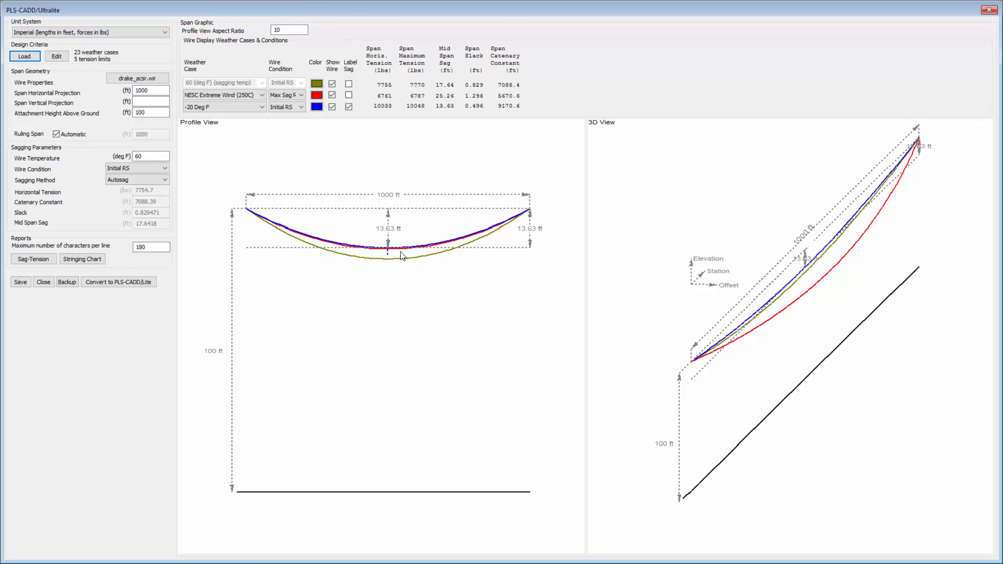
Label the sag of the 60 deg F sagging-temperature wire and remove the sag label from the -20 Deg F wire
click(348, 83)
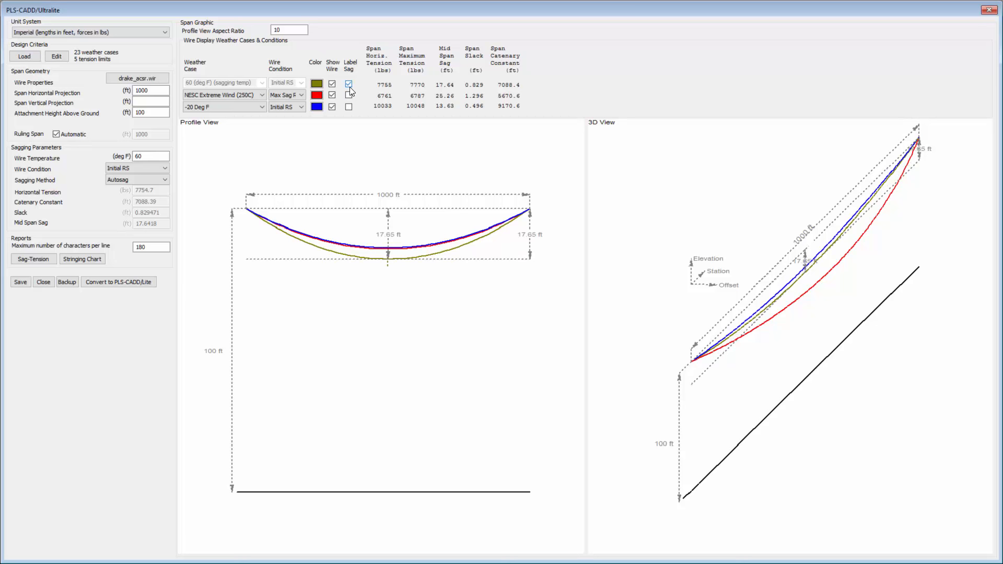
click(349, 107)
Choose the Power Line Systems web site as the wire properties source and open its General_Cable ASTM_ACSR folder
click(147, 79)
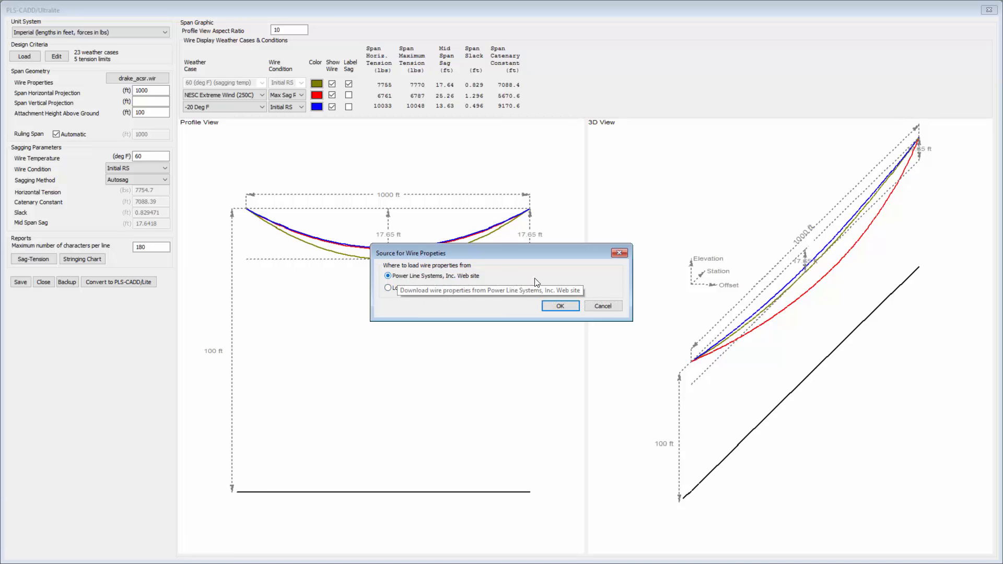
click(560, 307)
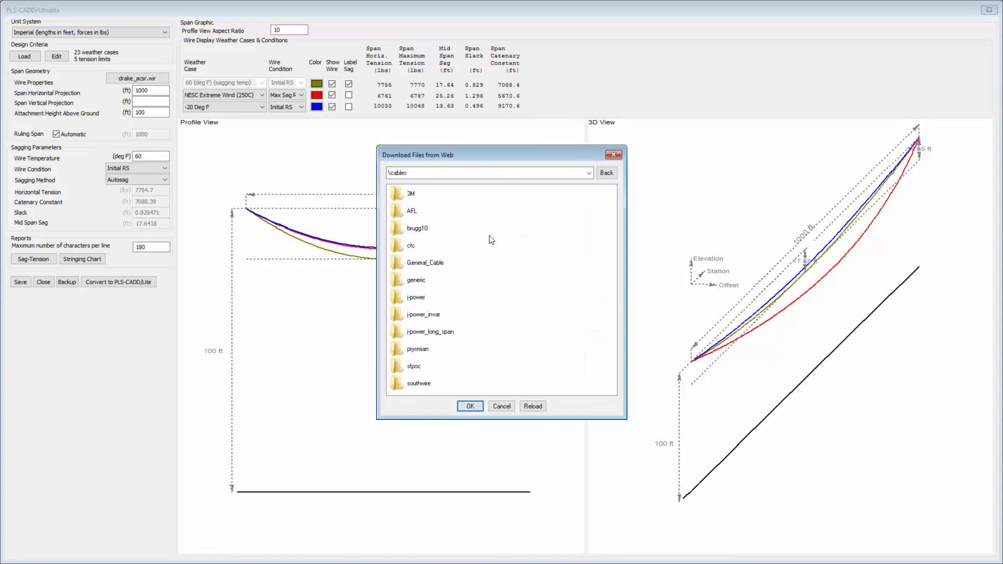
click(417, 269)
double_click(427, 263)
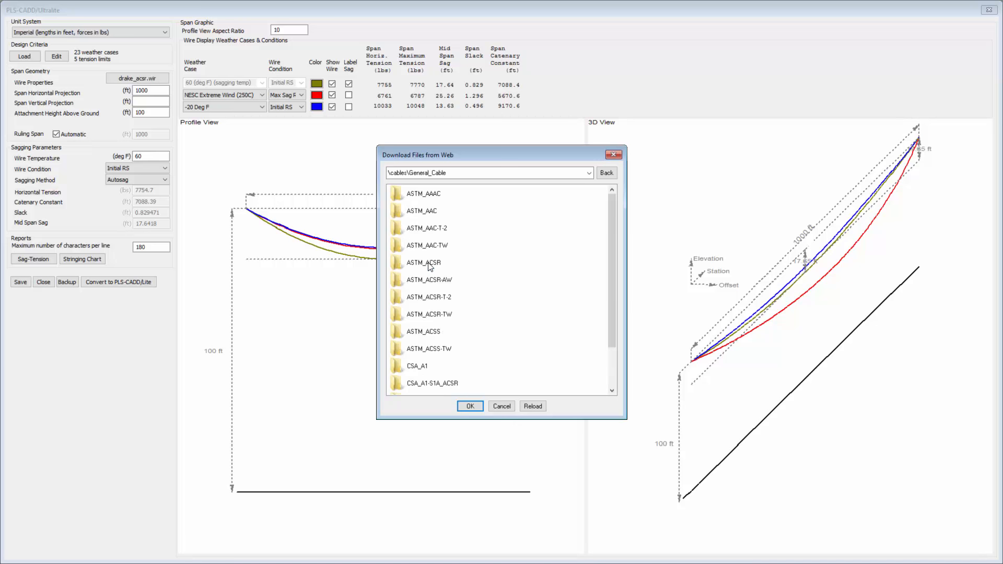
drag(613, 253, 622, 222)
scroll(610, 338, down, 1)
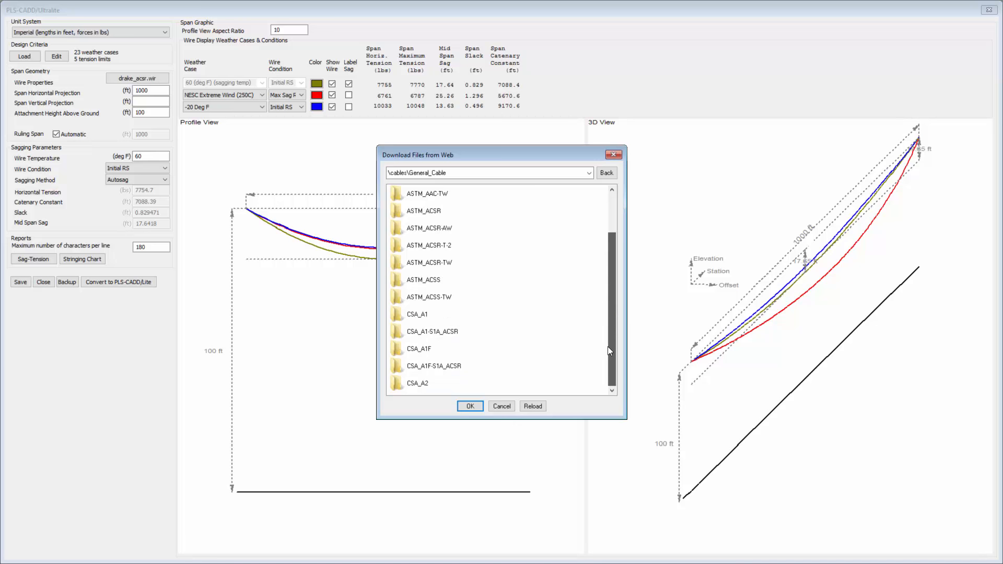
drag(612, 347, 611, 201)
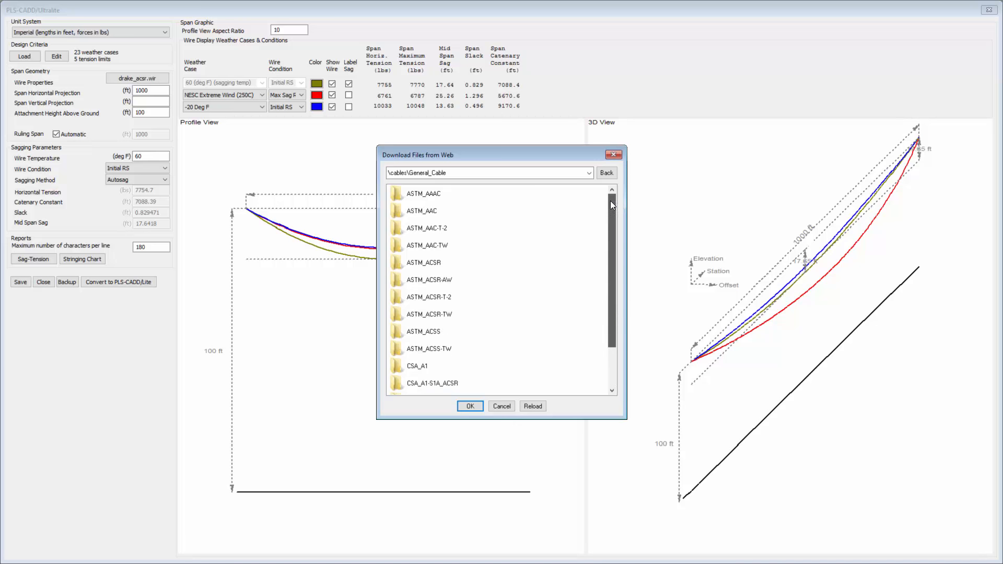
double_click(422, 260)
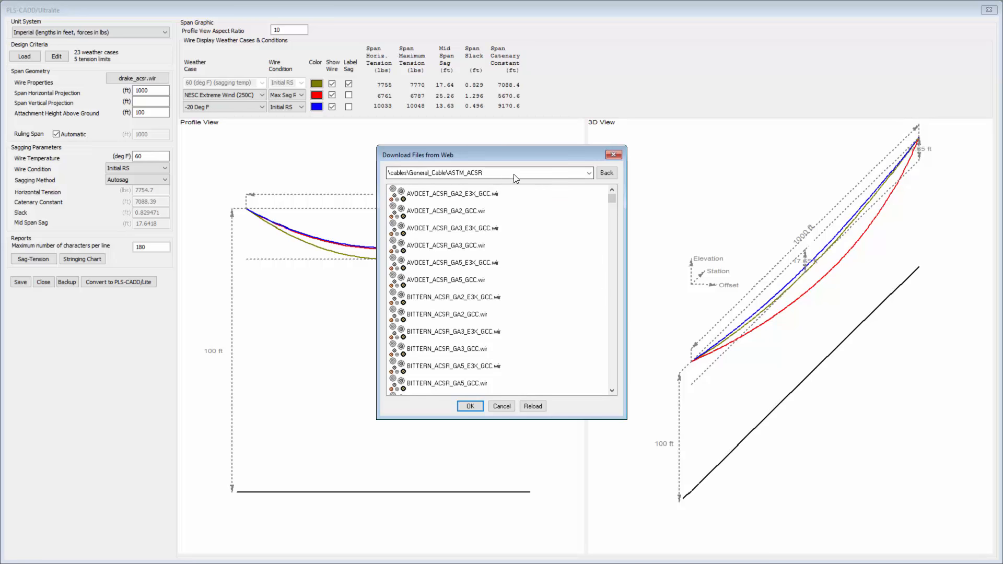
Load DRAKE_ACSR_GA5_E3X_GCC.wir as the span's wire properties
drag(611, 203, 613, 244)
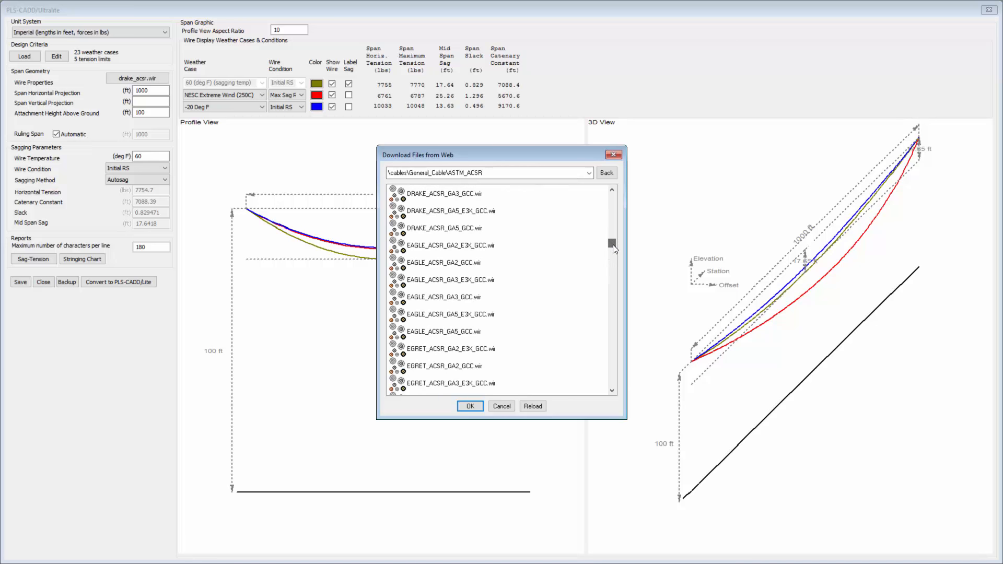
click(451, 212)
scroll(457, 217, up, 1)
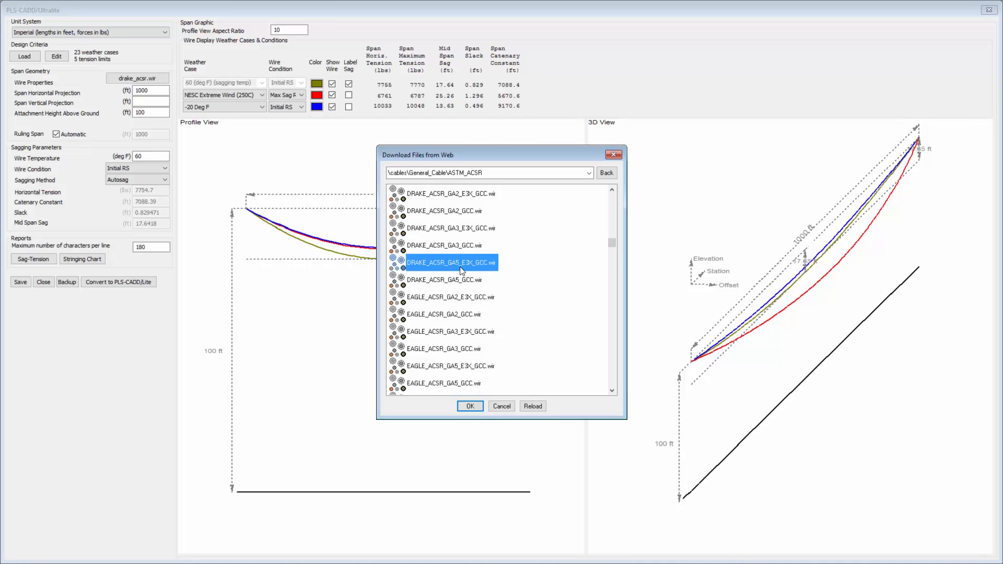
click(465, 407)
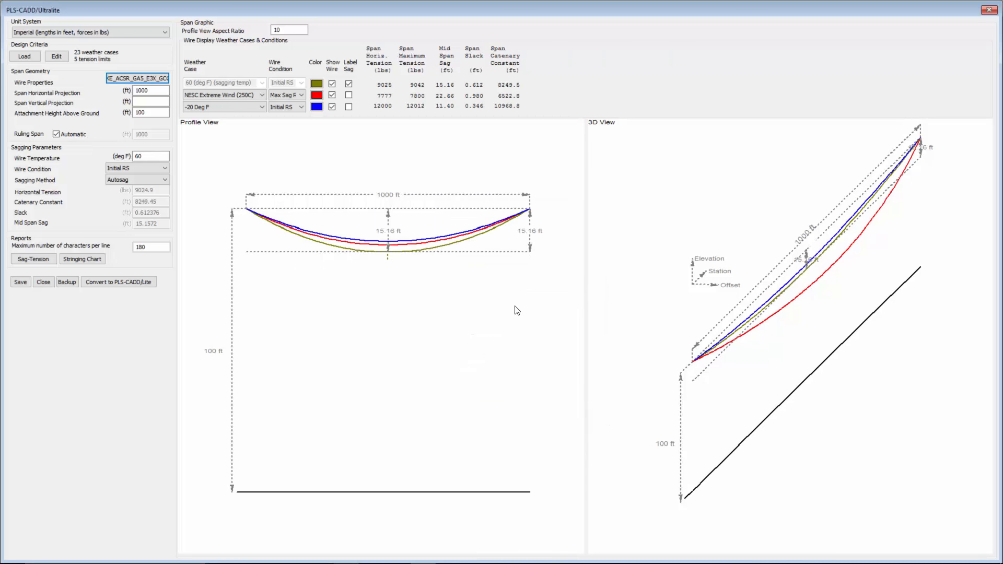